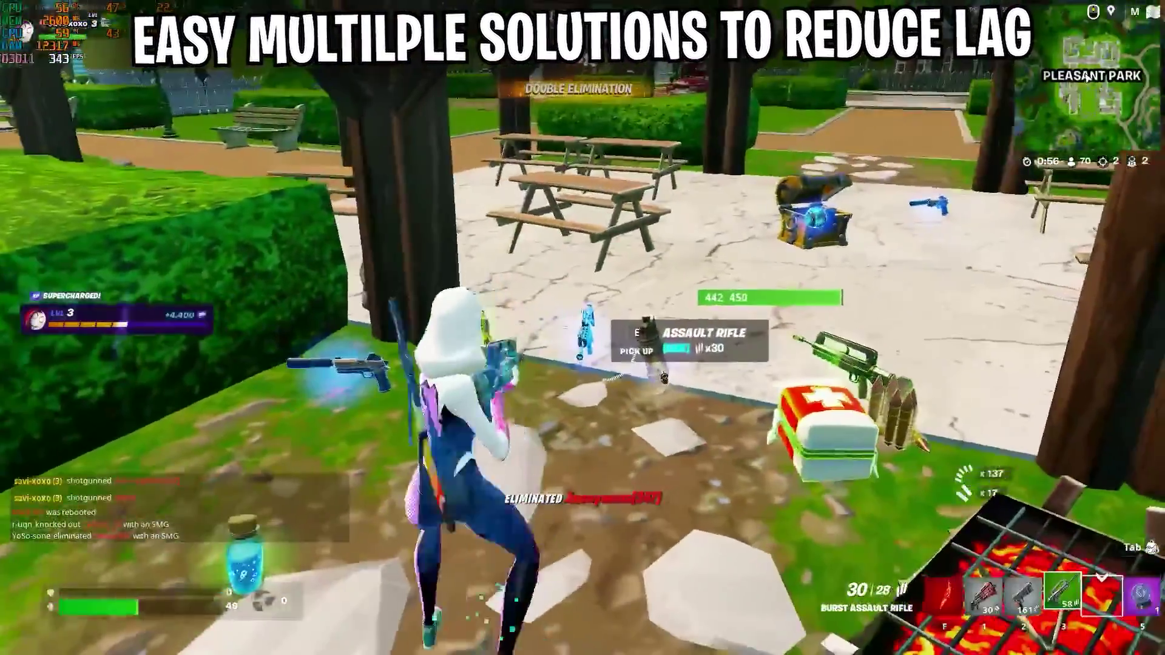
{"action": "key", "text": "e"}
{"action": "key", "text": "f"}
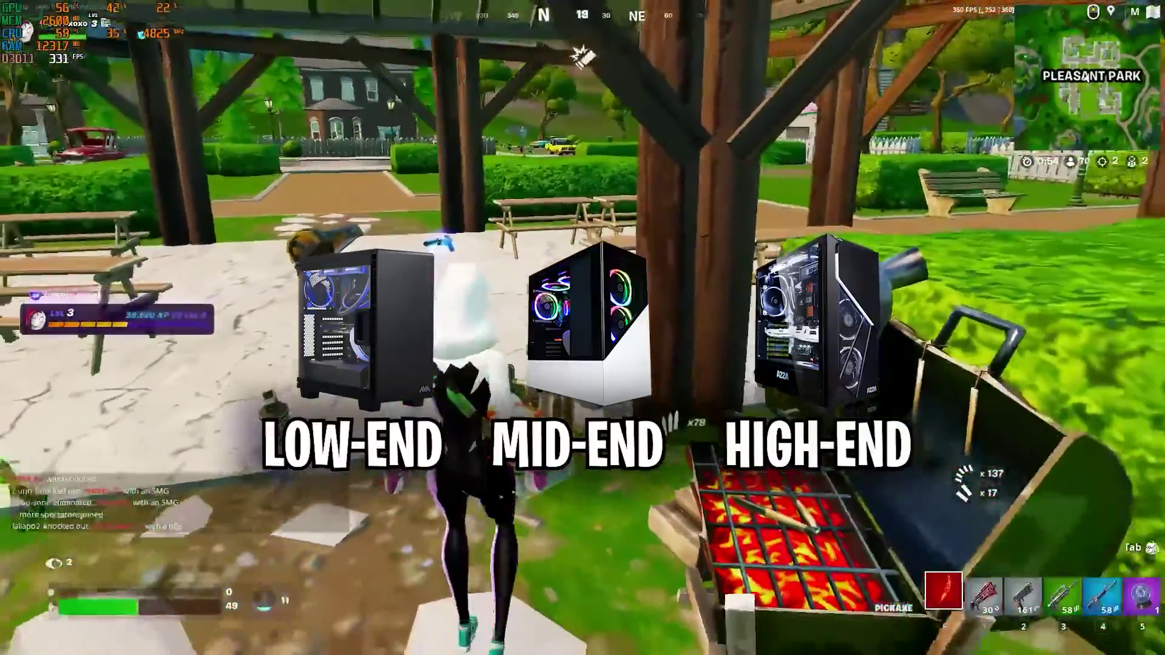
{"action": "key", "text": "Tab"}
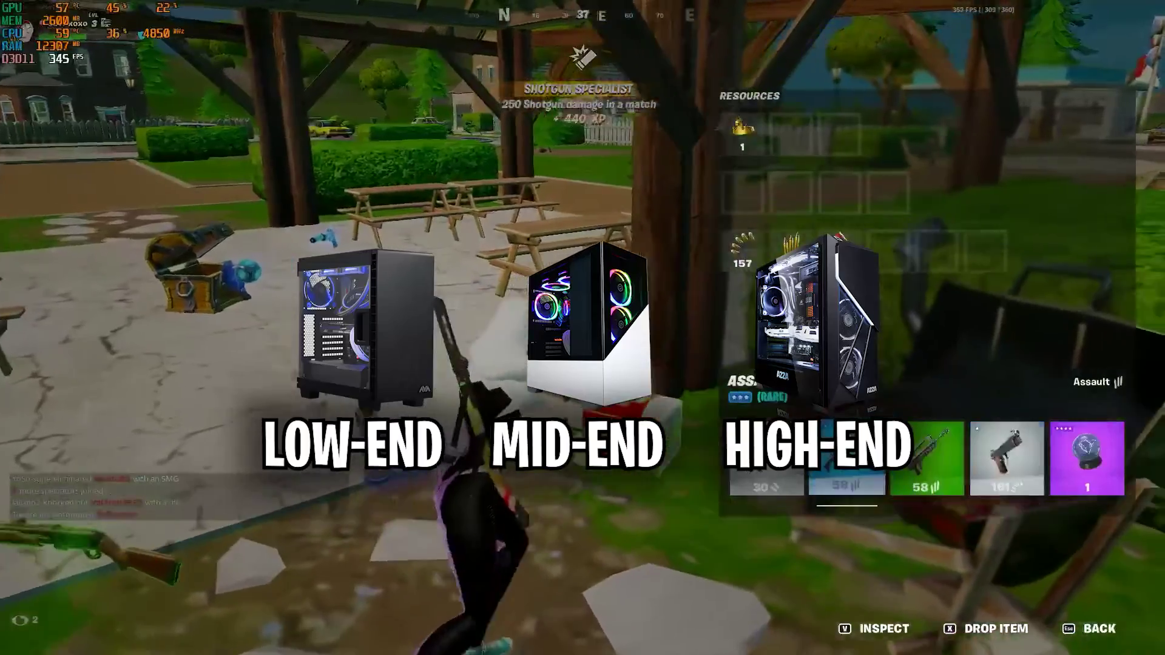
{"action": "key", "text": "Tab"}
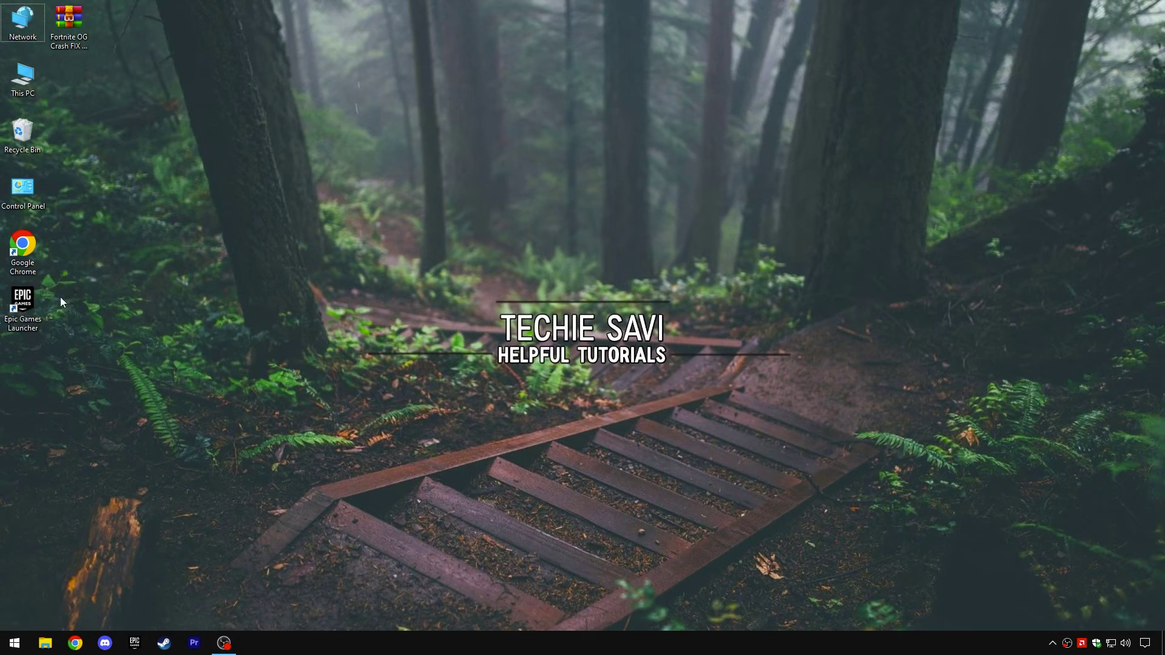
Step: Open the file location of the Epic Games Launcher desktop shortcut and find the EpicGamesLauncher application
{"action": "right_click", "coordinate": [29, 305]}
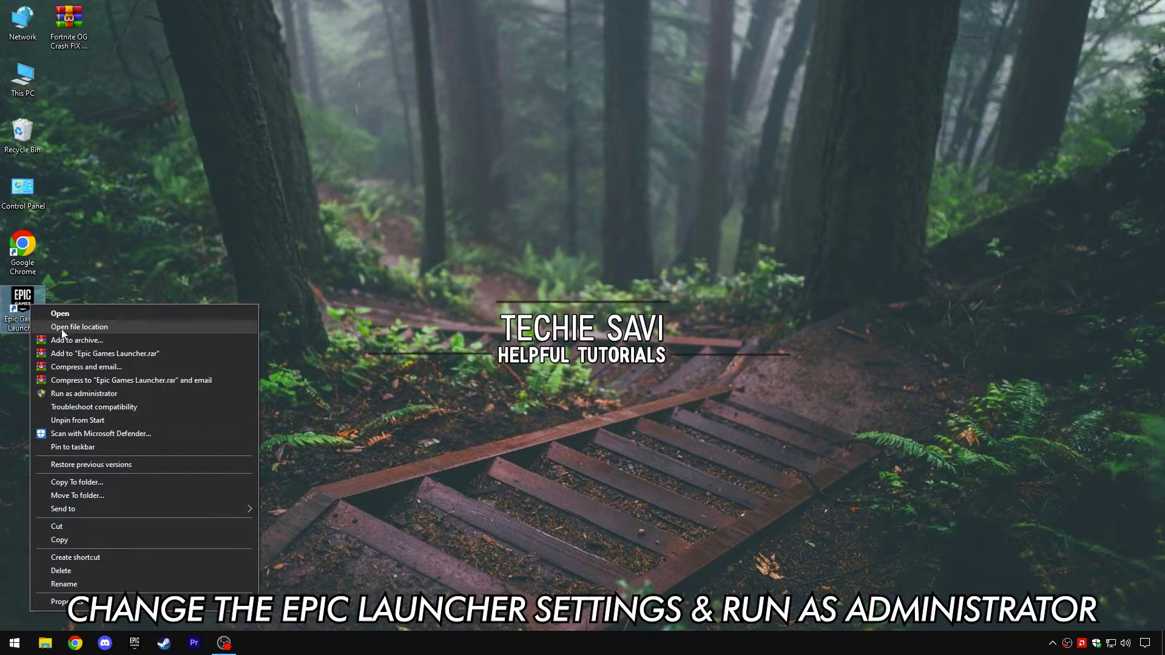
{"action": "left_click", "coordinate": [56, 328]}
{"action": "scroll", "coordinate": [442, 372], "scroll_direction": "down", "scroll_amount": 1}
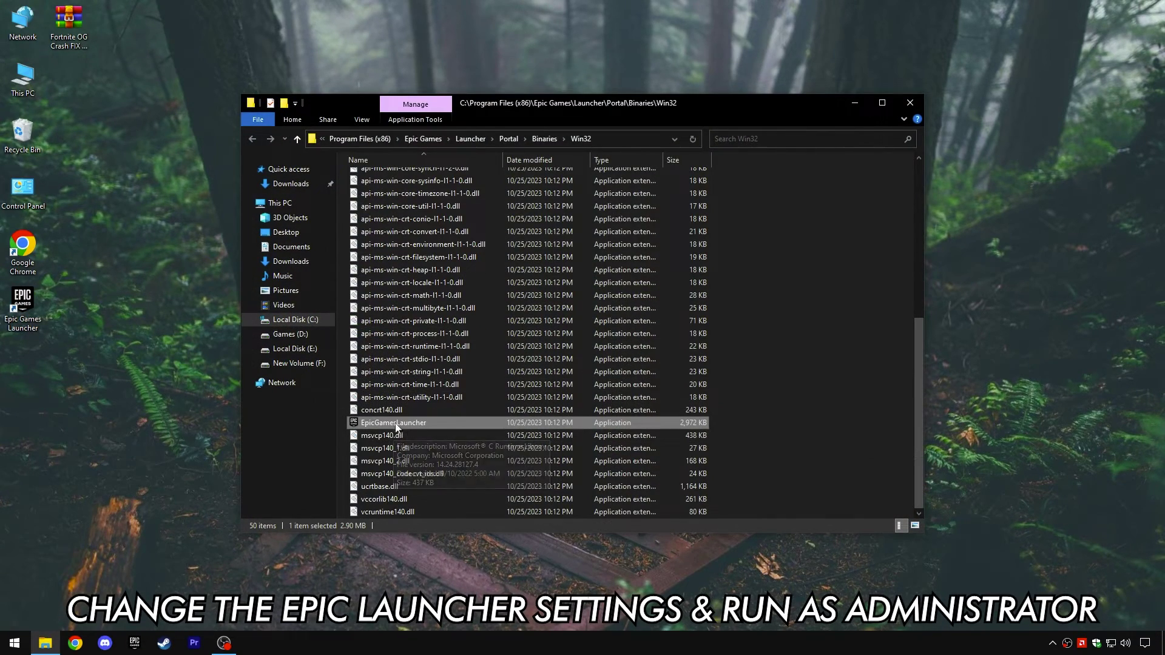
Step: Set the EpicGamesLauncher application's compatibility to run as an administrator, apply it and close the folder
{"action": "right_click", "coordinate": [402, 423]}
{"action": "left_click", "coordinate": [438, 412]}
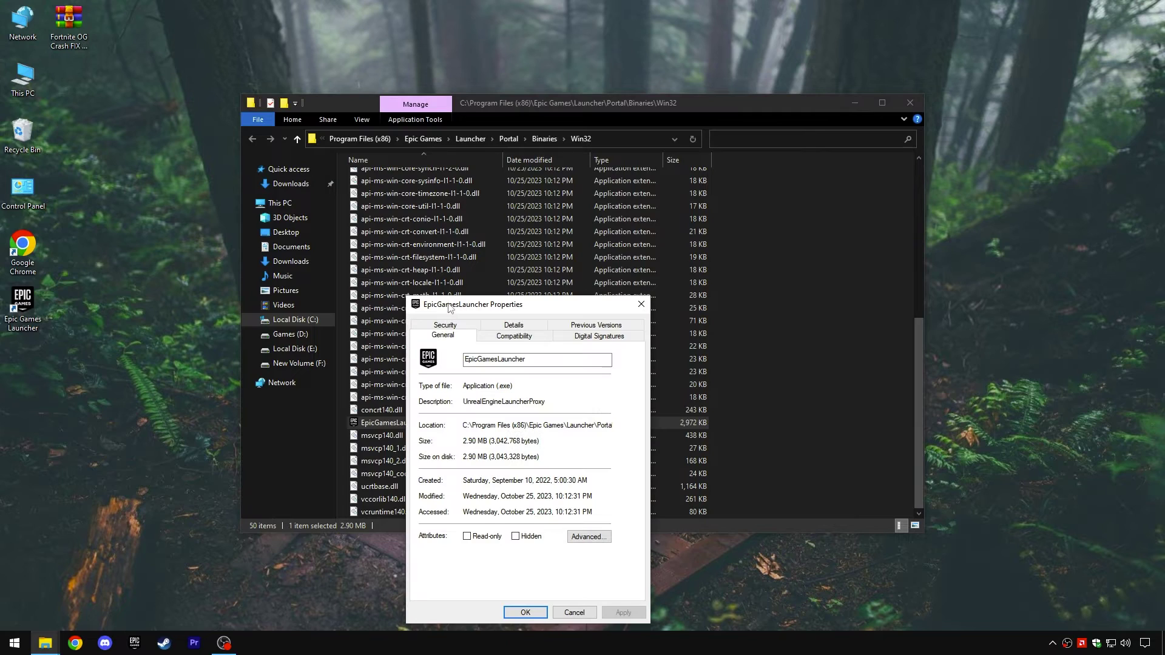
{"action": "left_click_drag", "start_coordinate": [461, 300], "coordinate": [416, 149]}
{"action": "left_click", "coordinate": [465, 181]}
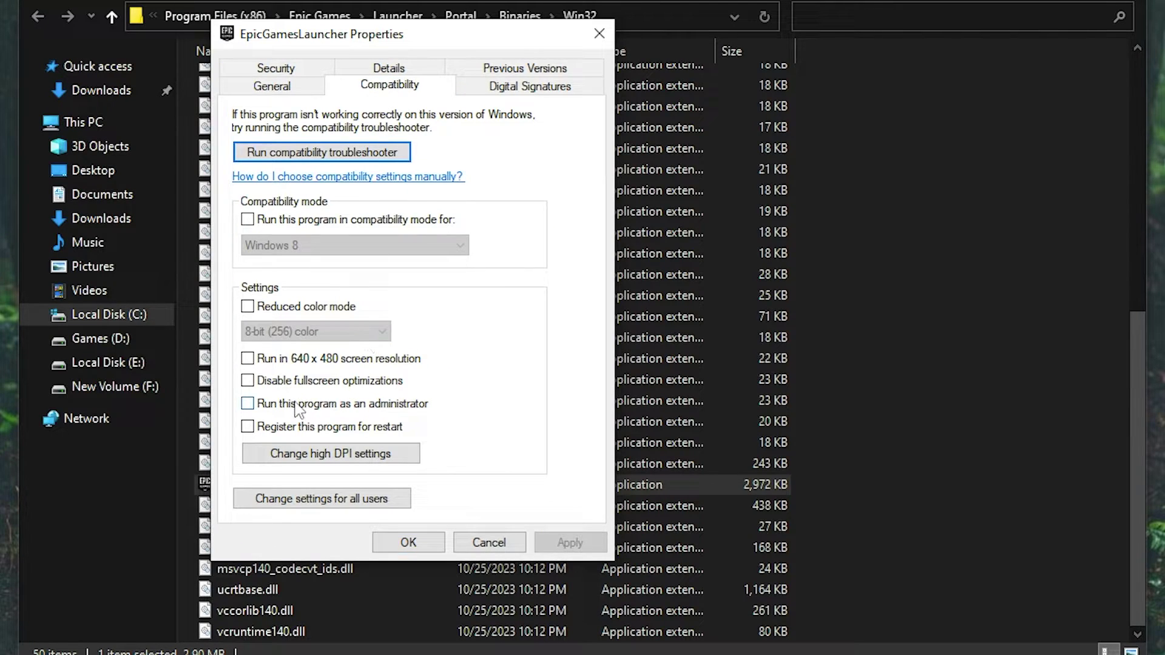
{"action": "left_click", "coordinate": [567, 543]}
{"action": "left_click", "coordinate": [408, 542]}
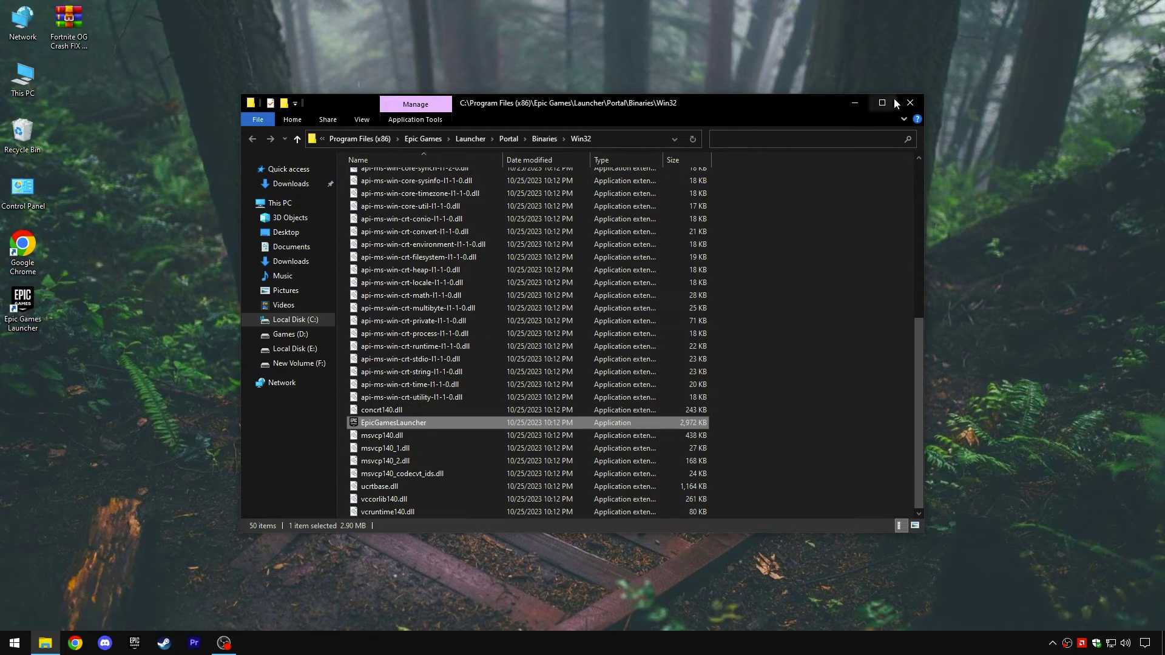
{"action": "left_click", "coordinate": [901, 103]}
Step: Run the Epic Games Launcher as administrator and show the game library
{"action": "right_click", "coordinate": [26, 308]}
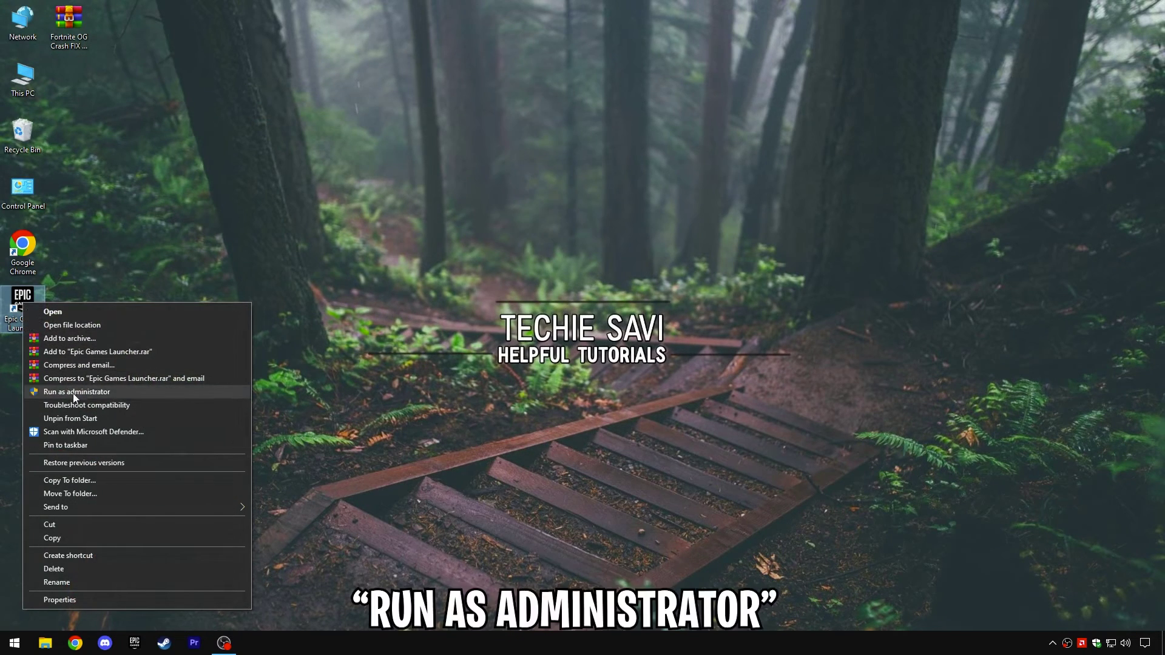
{"action": "left_click", "coordinate": [94, 393]}
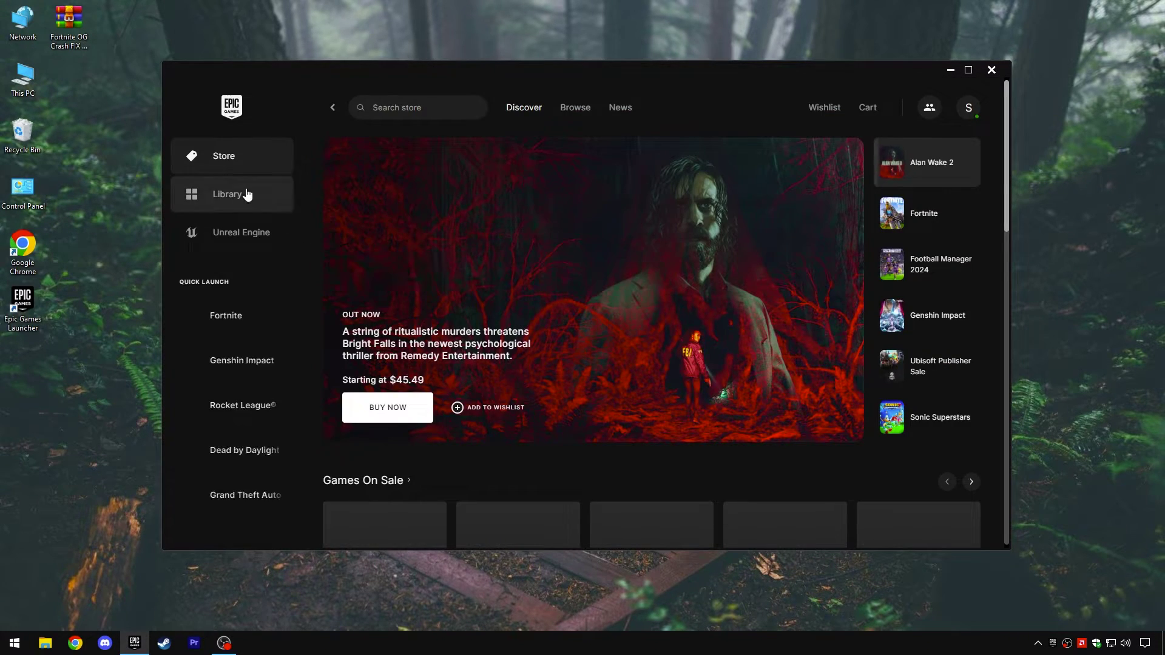
{"action": "left_click", "coordinate": [246, 193]}
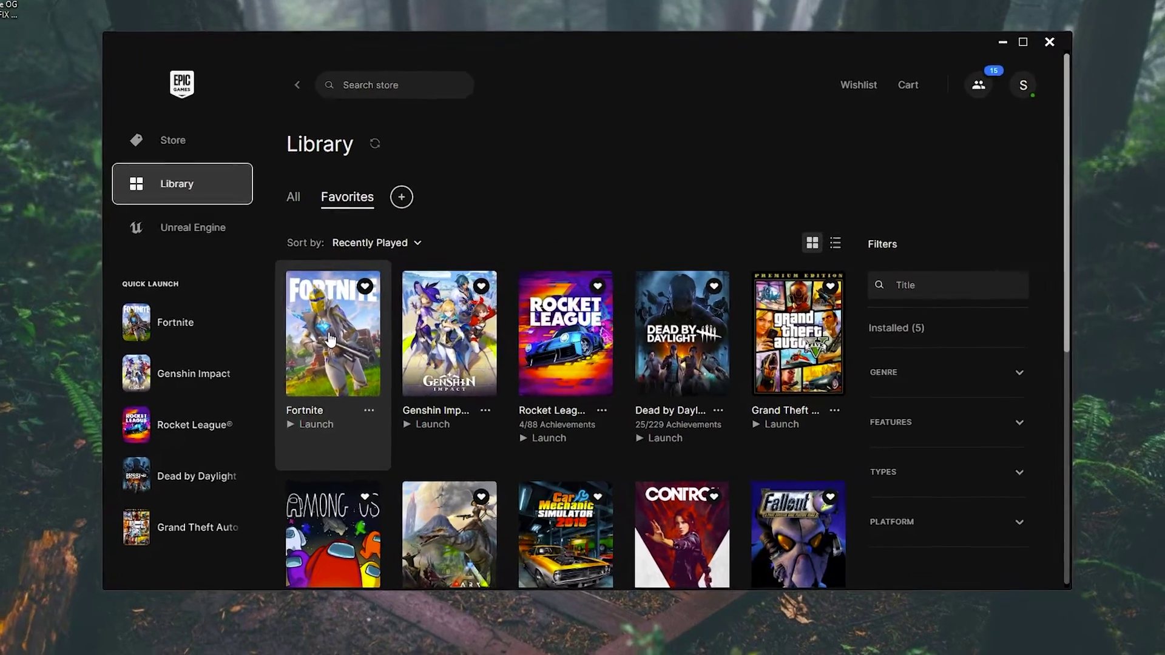
Step: Apply Fortnite's installation options with only the required Fortnite Core and Battle Royale component selected
{"action": "right_click", "coordinate": [357, 332]}
{"action": "left_click", "coordinate": [358, 498]}
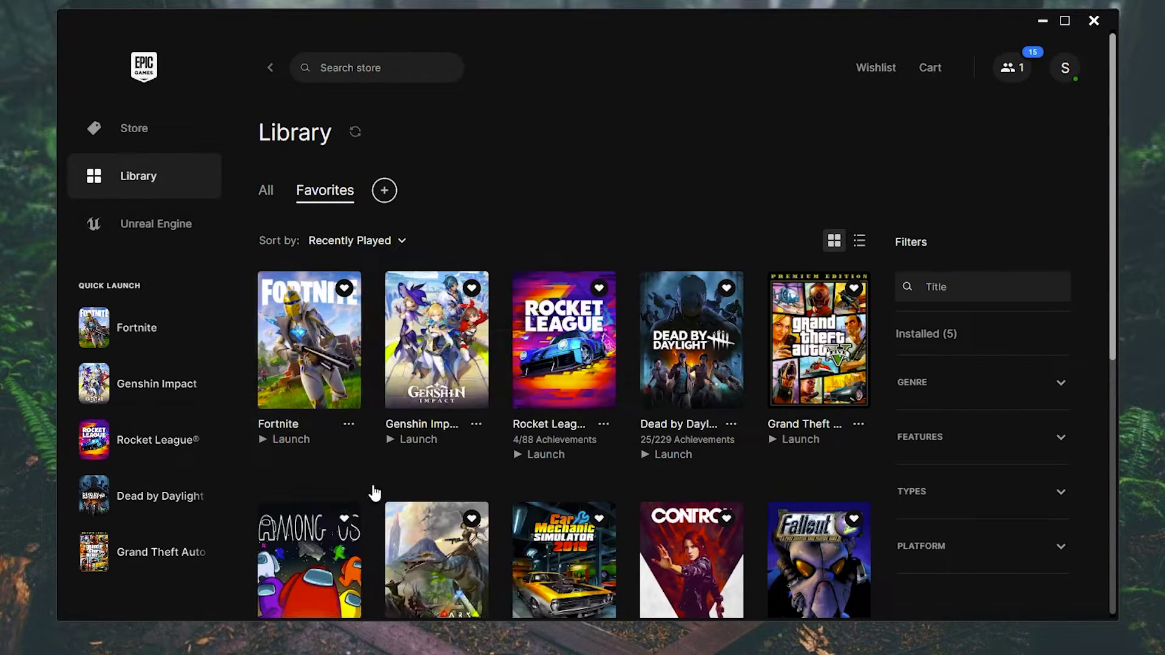
{"action": "scroll", "coordinate": [820, 262], "scroll_direction": "down", "scroll_amount": 5}
{"action": "scroll", "coordinate": [817, 248], "scroll_direction": "up", "scroll_amount": 5}
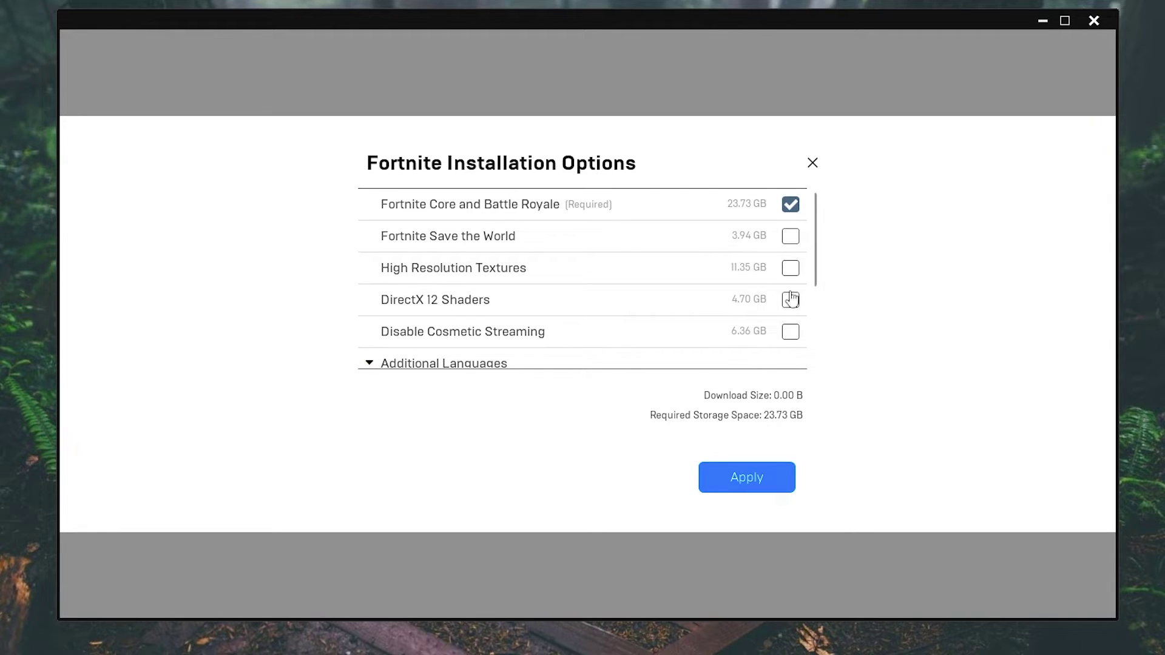
{"action": "left_click", "coordinate": [749, 475]}
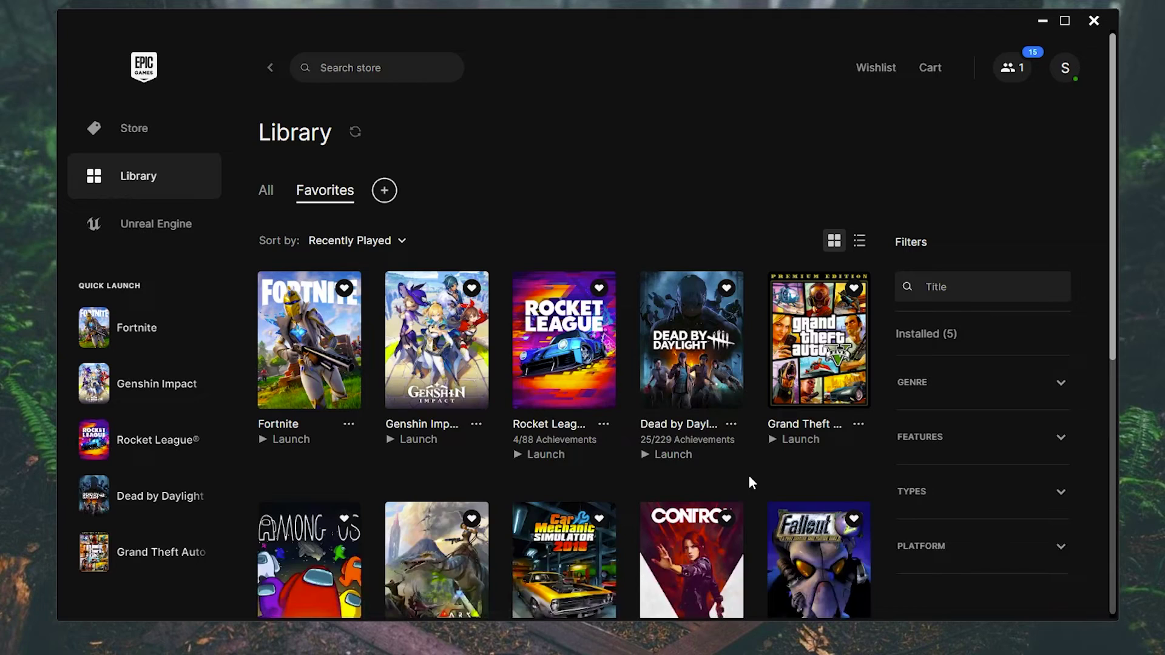
Step: Open Fortnite's installation folder from the game's management options in the library
{"action": "right_click", "coordinate": [328, 359]}
{"action": "left_click", "coordinate": [362, 489]}
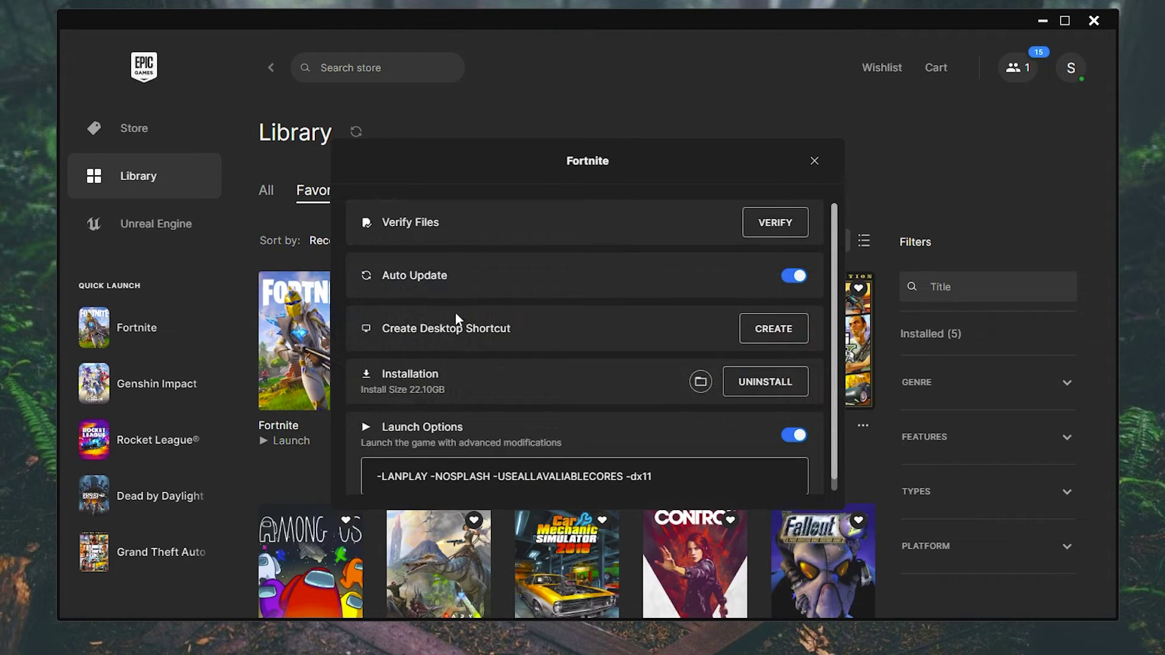
{"action": "scroll", "coordinate": [575, 392], "scroll_direction": "down", "scroll_amount": 1}
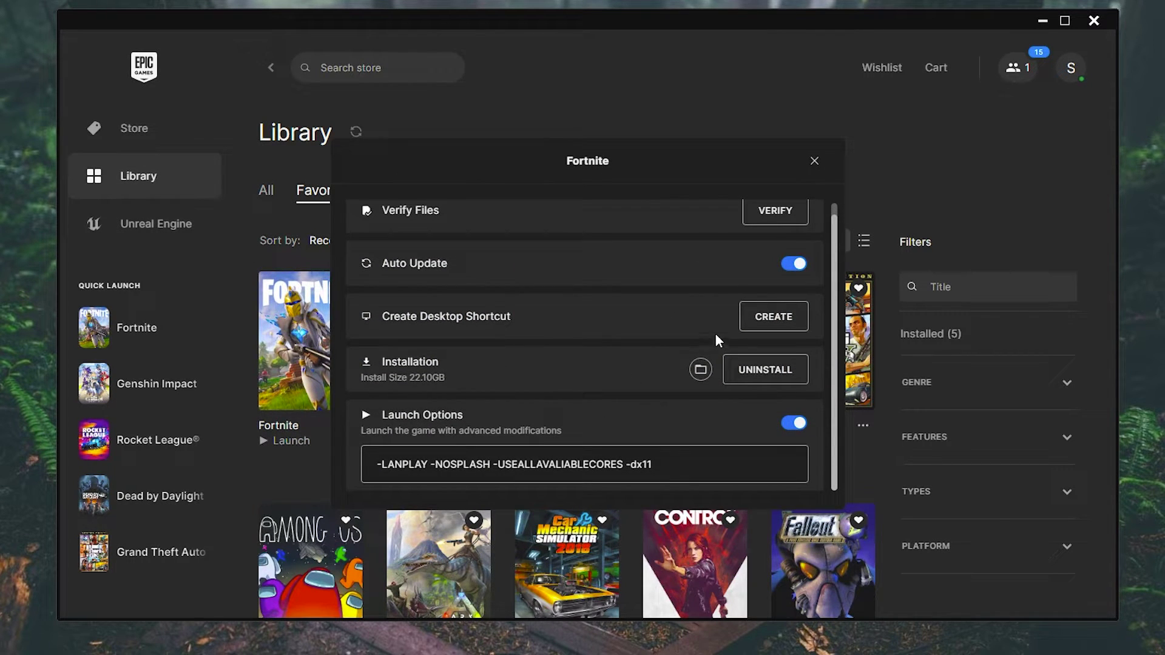
{"action": "left_click", "coordinate": [700, 369]}
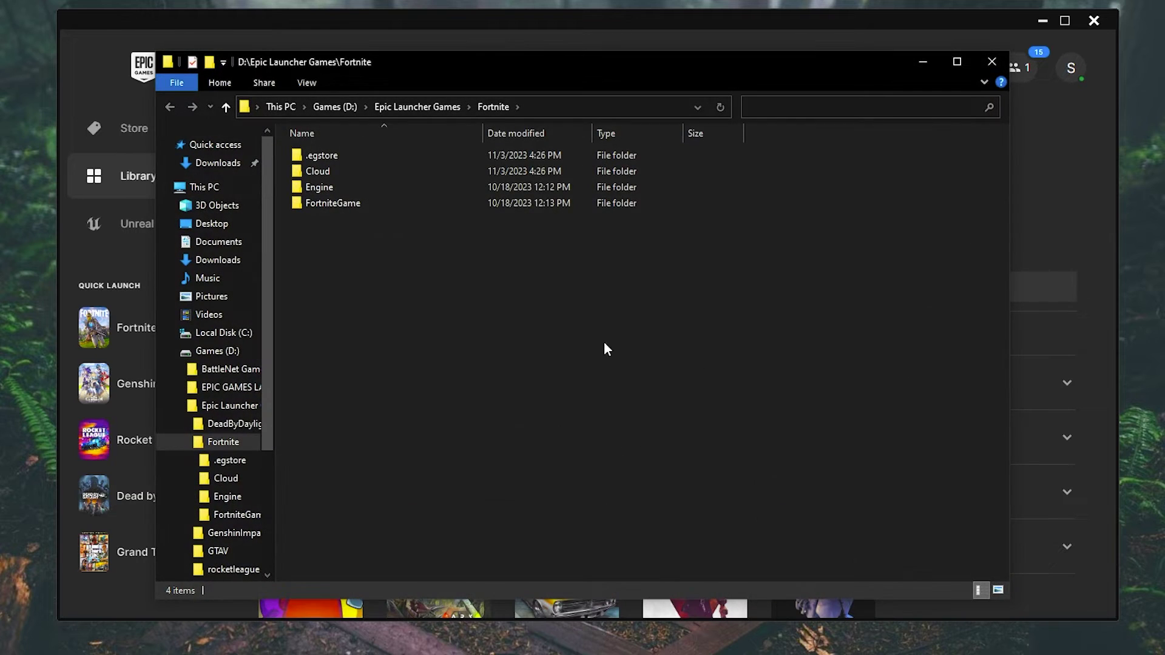
Step: Run the Install_BattlEye batch file from the FortniteGame\Binaries\Win64\BattlEye folder
{"action": "double_click", "coordinate": [354, 202]}
{"action": "left_click", "coordinate": [325, 157]}
{"action": "double_click", "coordinate": [325, 157]}
{"action": "double_click", "coordinate": [329, 172]}
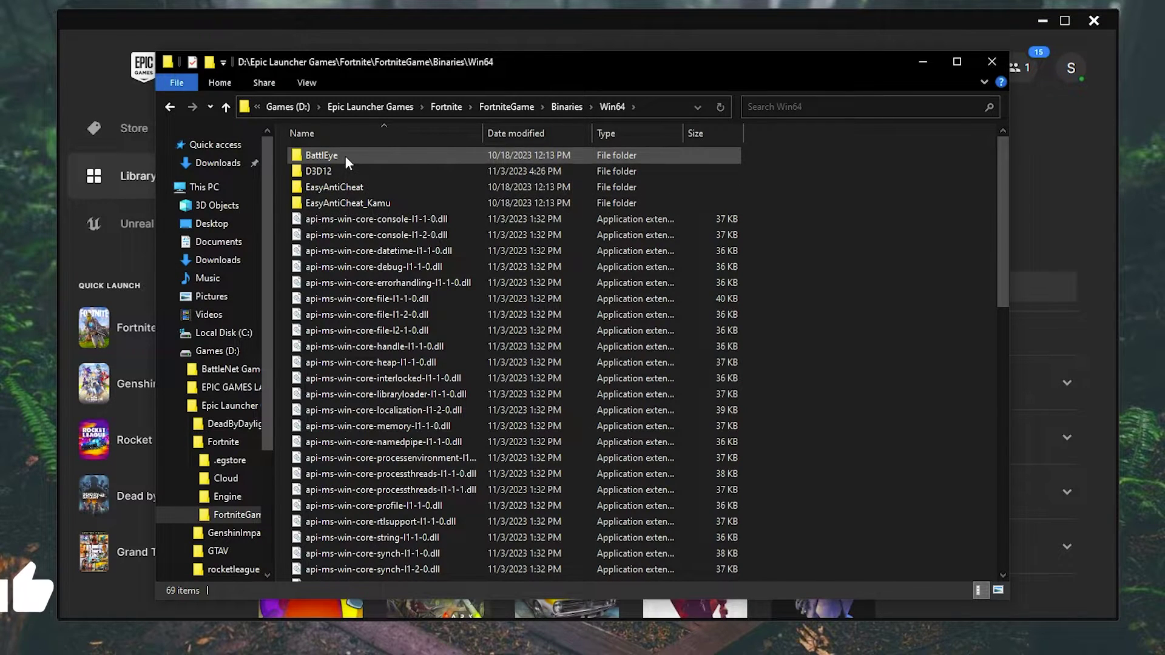
{"action": "double_click", "coordinate": [345, 155]}
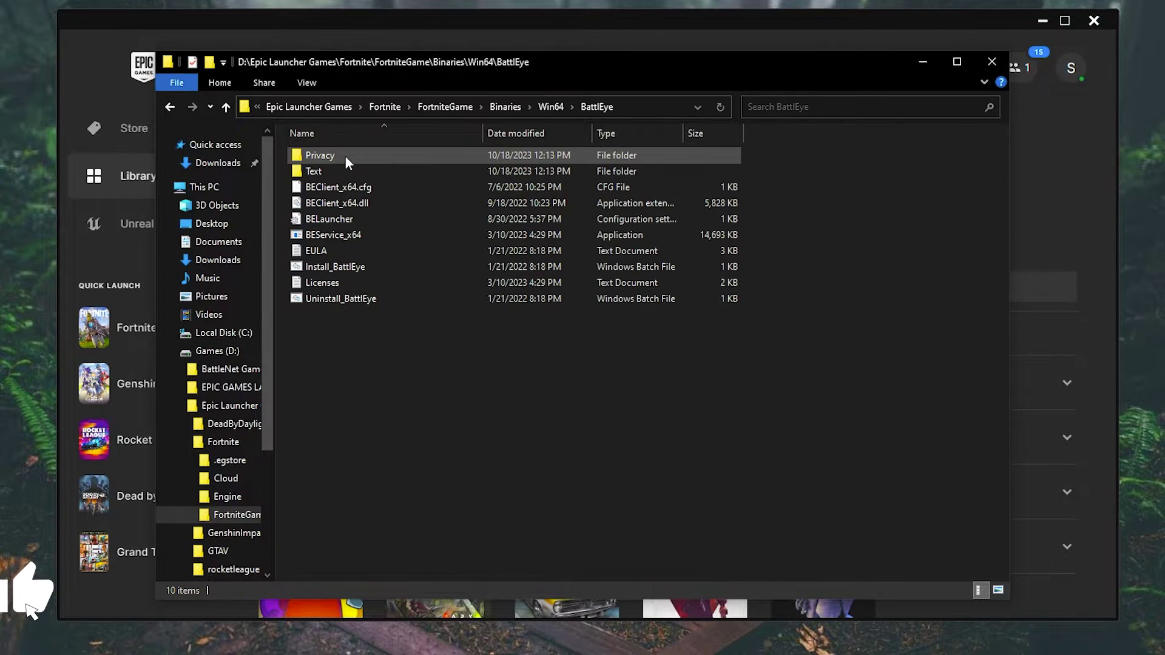
{"action": "right_click", "coordinate": [345, 267]}
{"action": "left_click", "coordinate": [382, 326]}
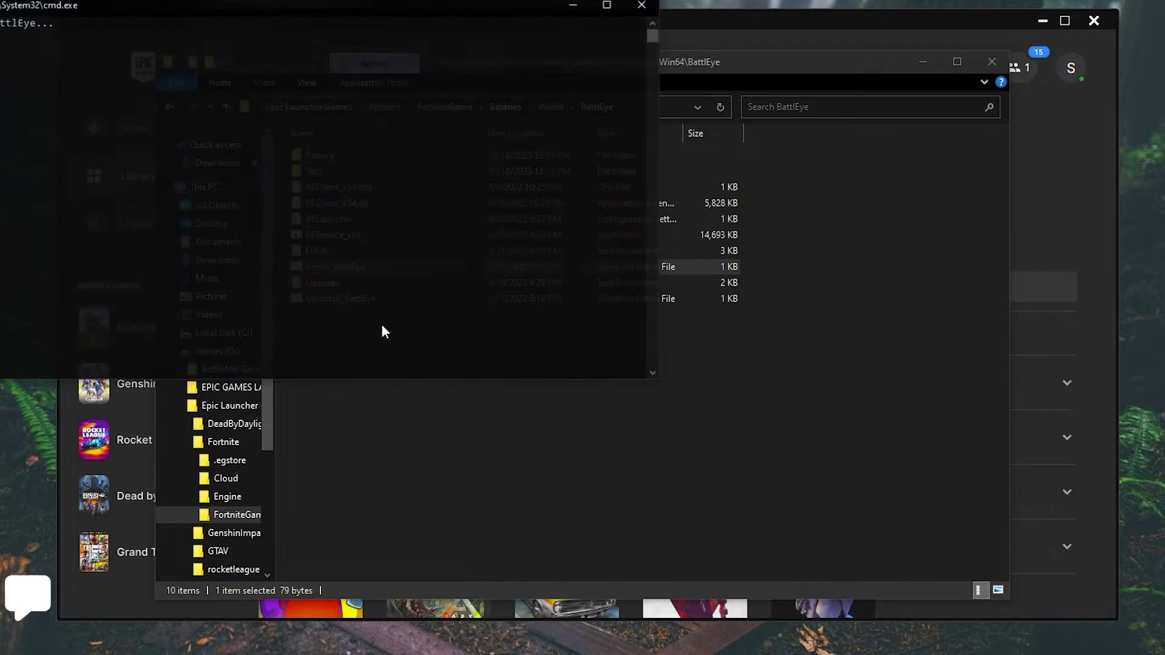
Step: Repair the Easy Anti-Cheat service for the current game with EasyAntiCheat_Setup in Win64's EasyAntiCheat_Kamu folder
{"action": "left_click", "coordinate": [551, 107]}
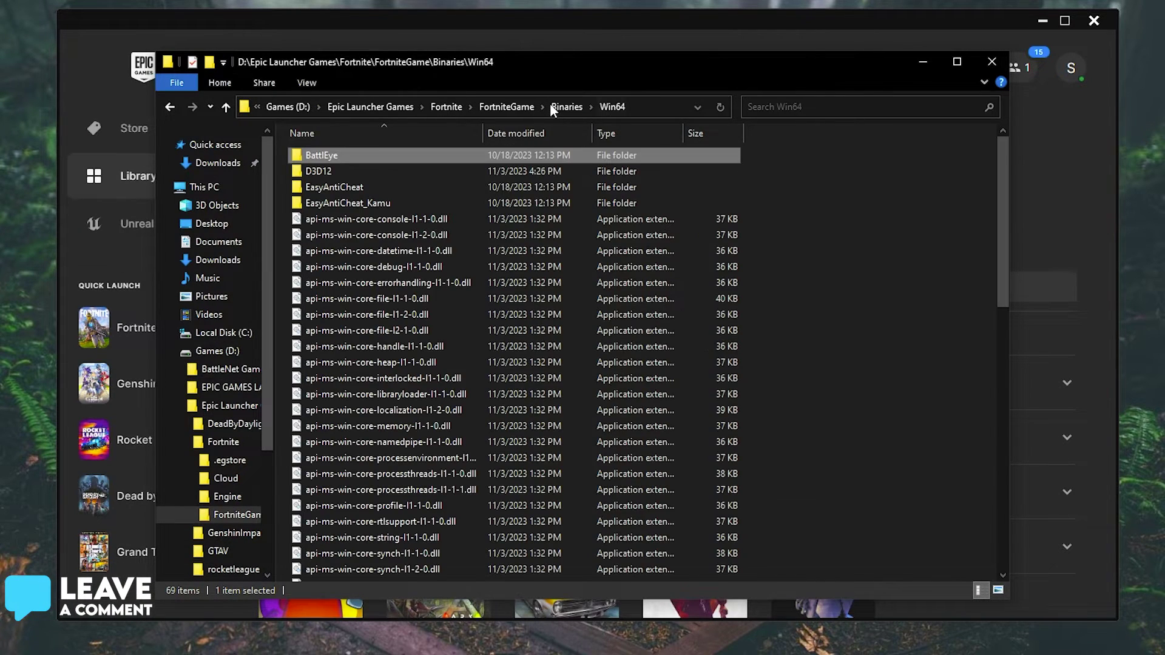
{"action": "double_click", "coordinate": [362, 209]}
{"action": "left_click", "coordinate": [340, 222]}
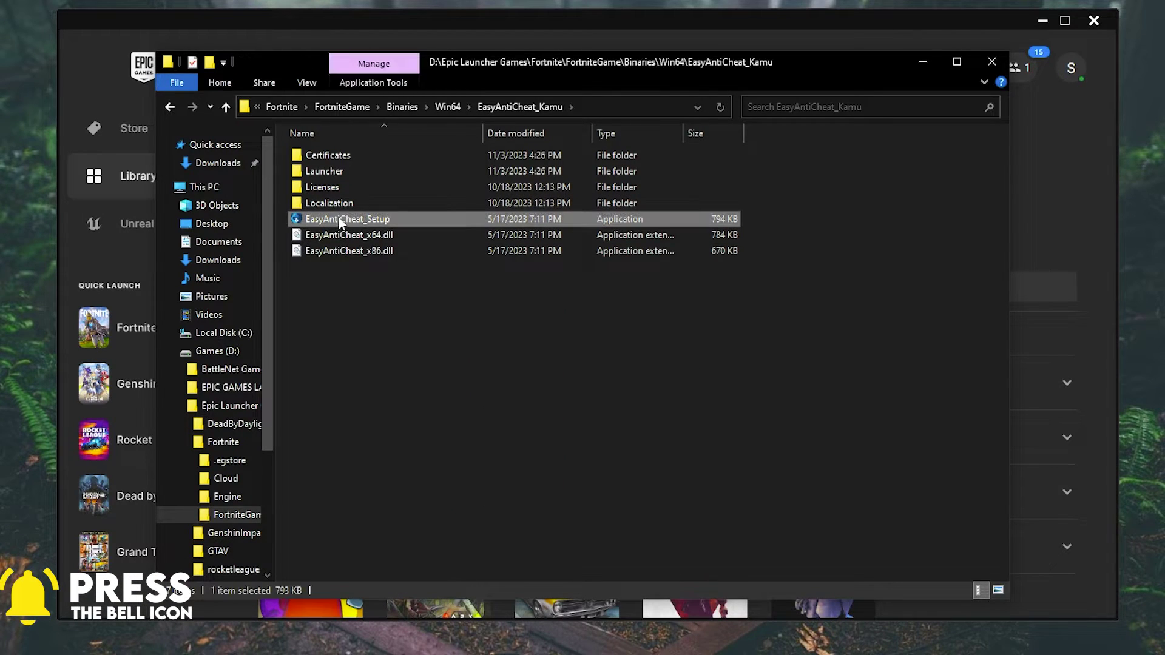
{"action": "right_click", "coordinate": [337, 216]}
{"action": "left_click", "coordinate": [355, 246]}
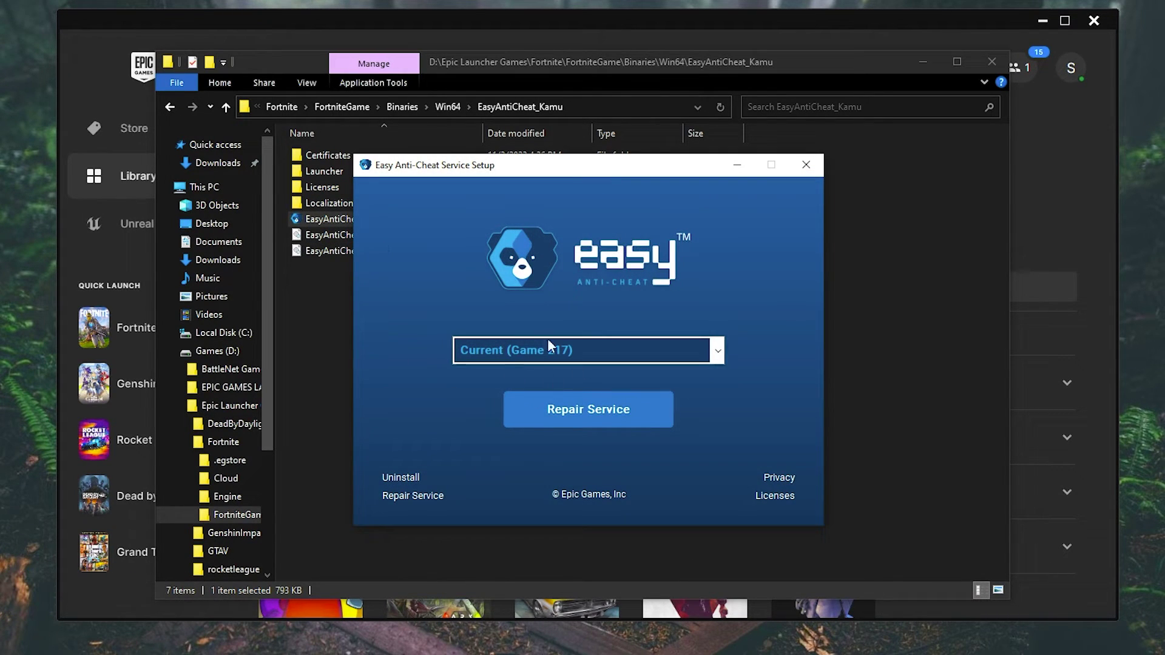
{"action": "left_click", "coordinate": [557, 411]}
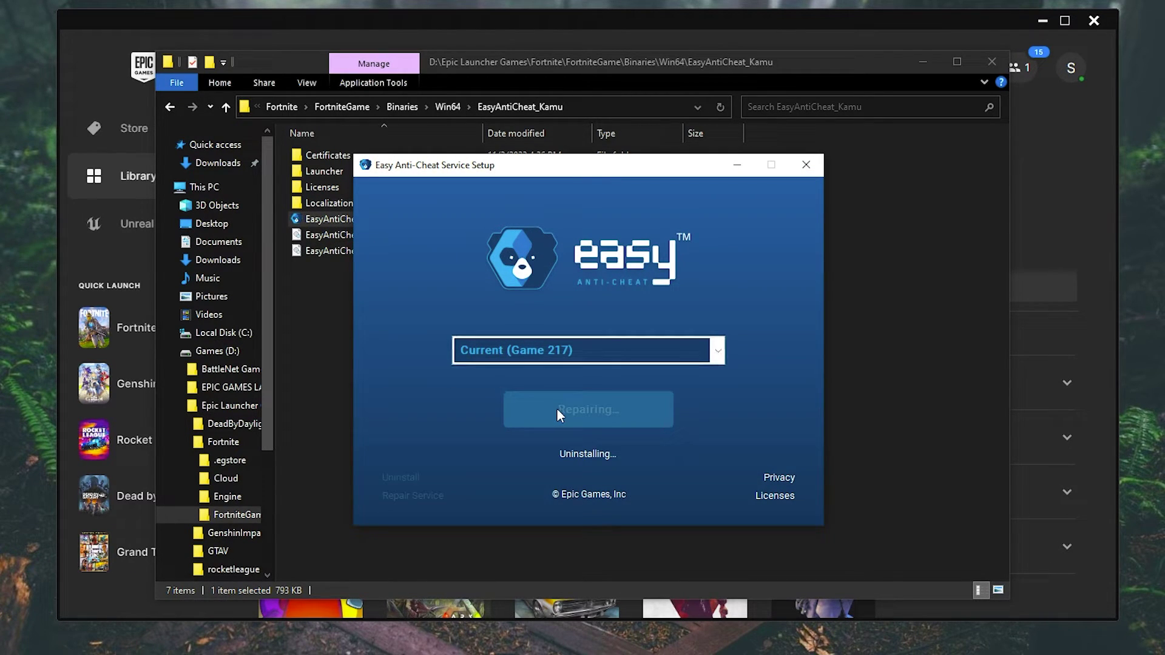
{"action": "left_click", "coordinate": [589, 409]}
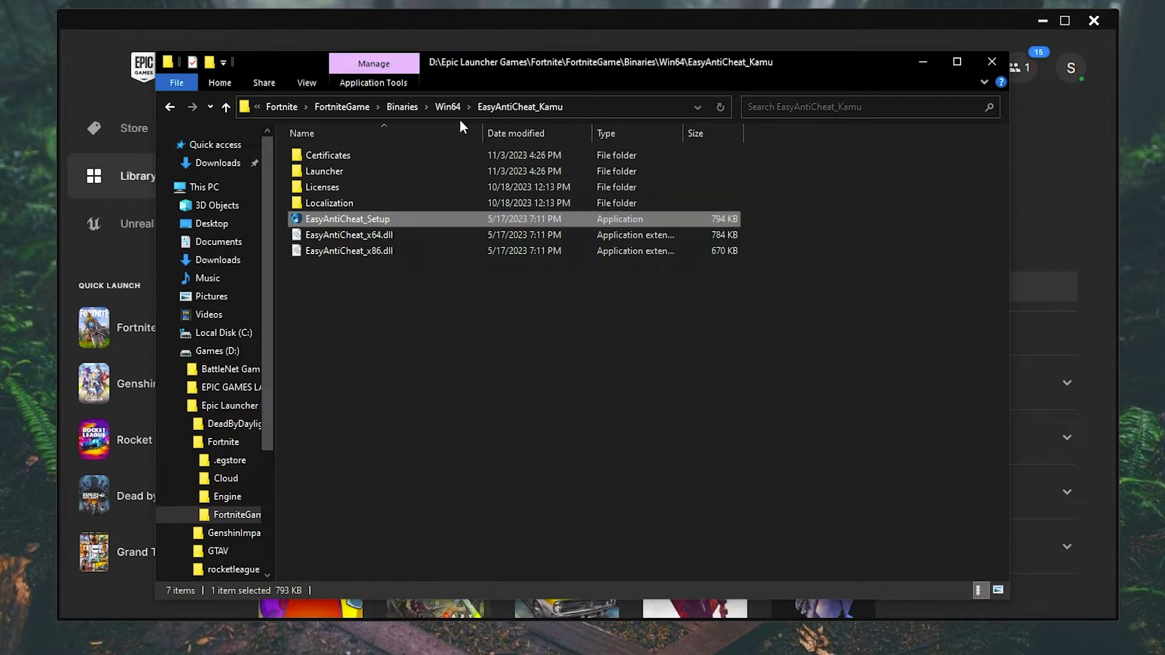
Step: Disable fullscreen optimizations in the compatibility settings of FortniteClient-Win64-Shipping in the Win64 folder
{"action": "left_click", "coordinate": [455, 108]}
{"action": "left_click_drag", "start_coordinate": [1003, 226], "coordinate": [1000, 414]}
{"action": "left_click", "coordinate": [449, 433]}
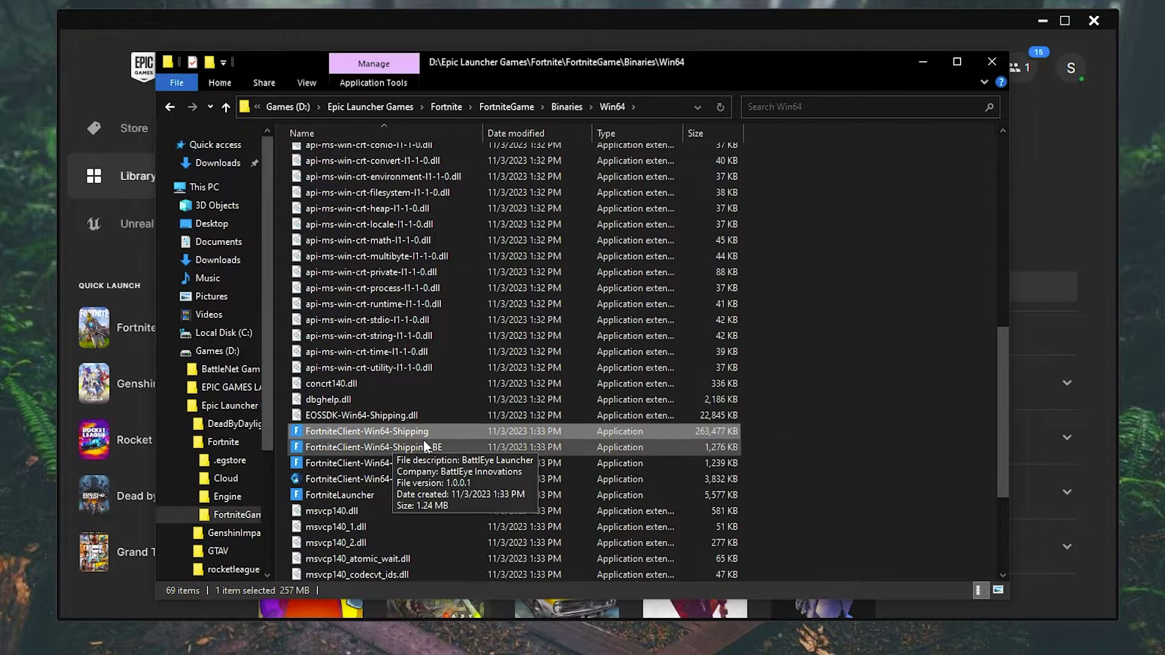
{"action": "right_click", "coordinate": [416, 434]}
{"action": "left_click", "coordinate": [461, 420]}
{"action": "left_click_drag", "start_coordinate": [497, 319], "coordinate": [392, 156]}
{"action": "left_click", "coordinate": [466, 193]}
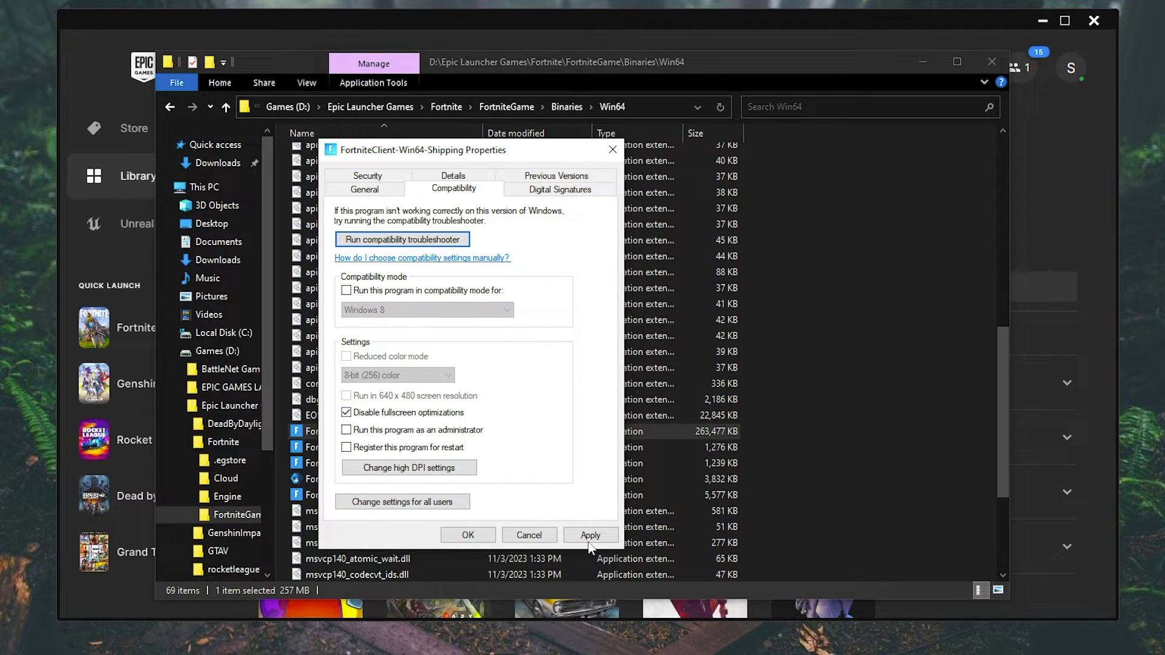
{"action": "left_click", "coordinate": [477, 537]}
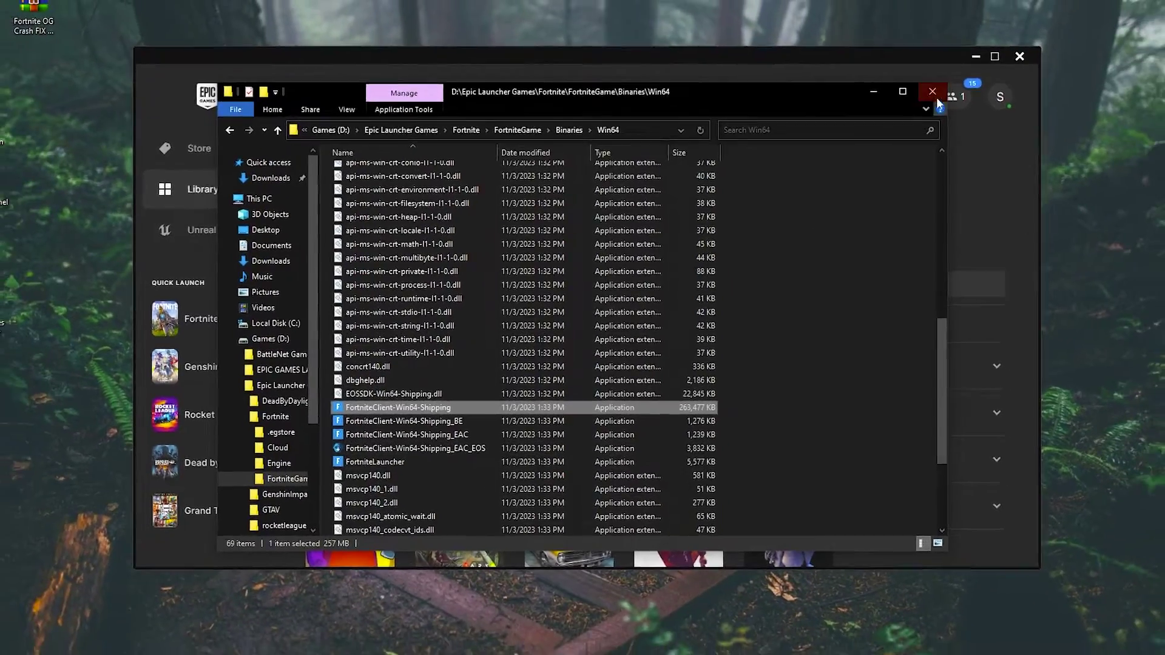
Step: Close the Win64 folder and exit Fortnite's management options and the launcher window
{"action": "left_click", "coordinate": [992, 62]}
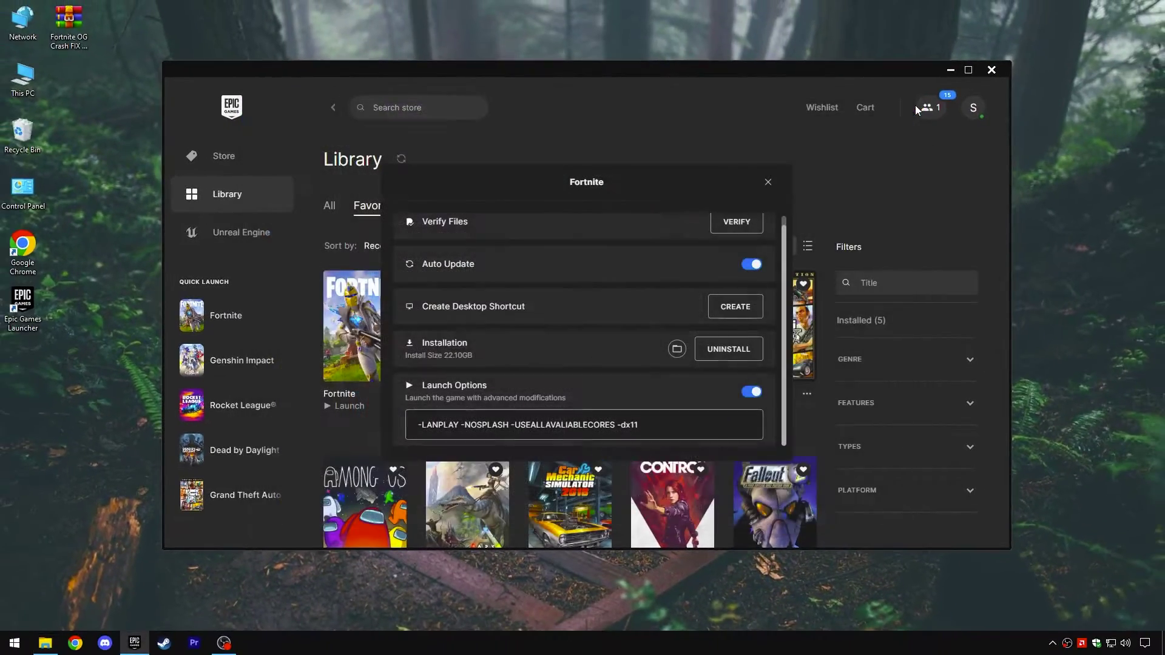
{"action": "left_click", "coordinate": [768, 182]}
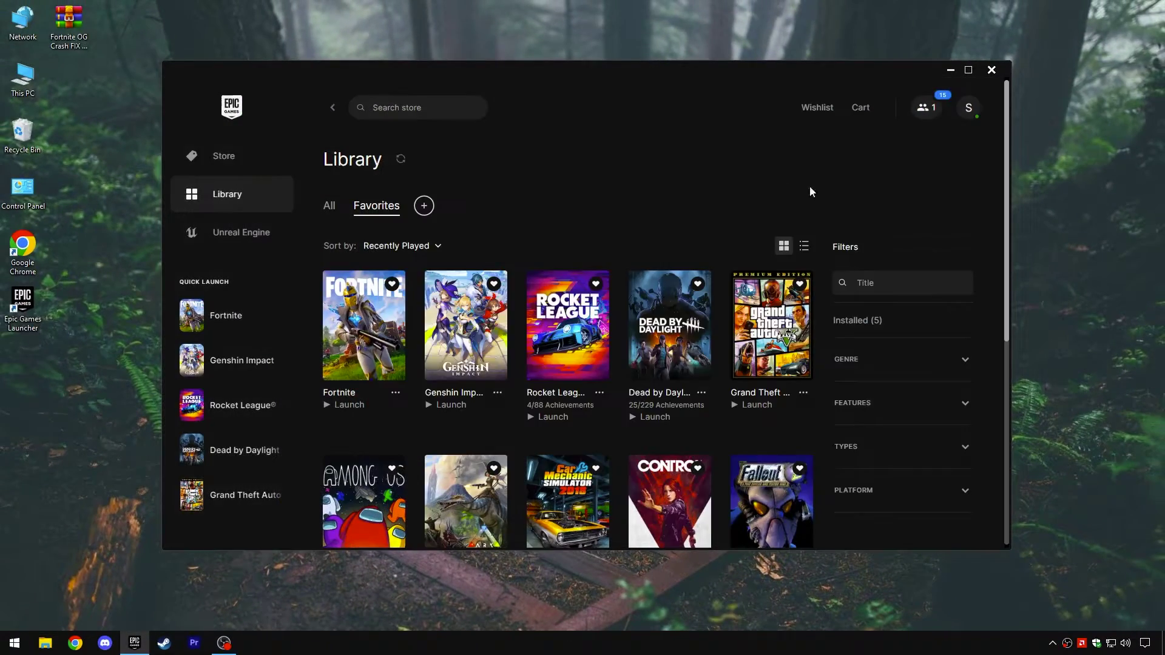
{"action": "left_click", "coordinate": [984, 74]}
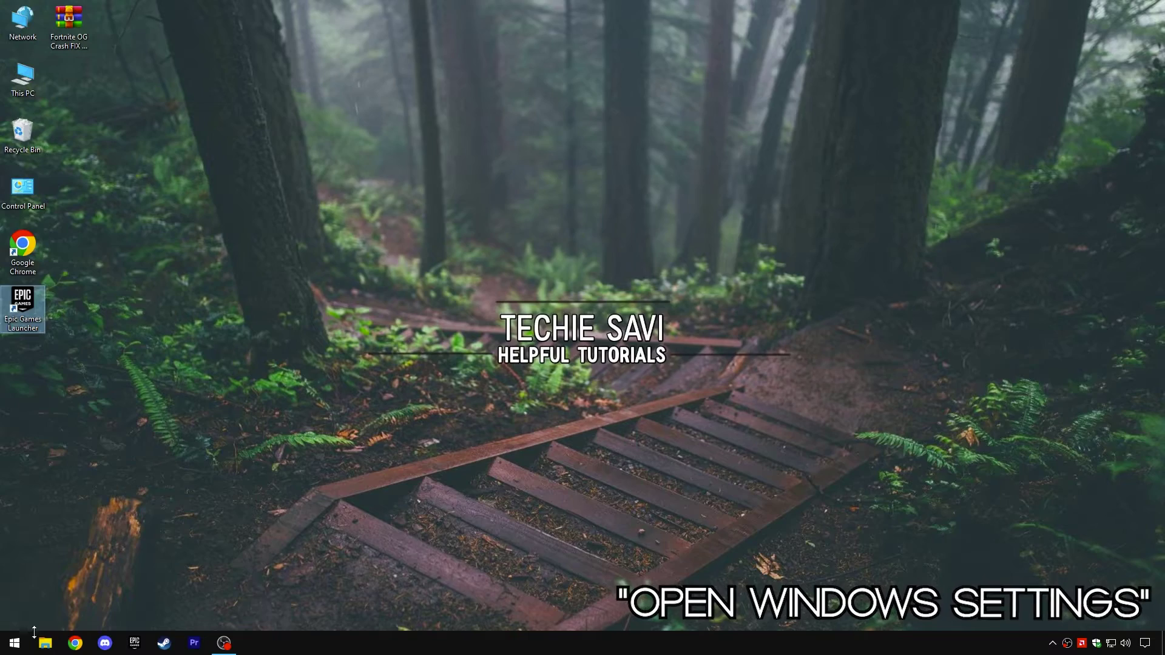
Step: Open the Background apps page in the Windows privacy settings and show its list of apps
{"action": "right_click", "coordinate": [14, 642]}
{"action": "left_click", "coordinate": [68, 523]}
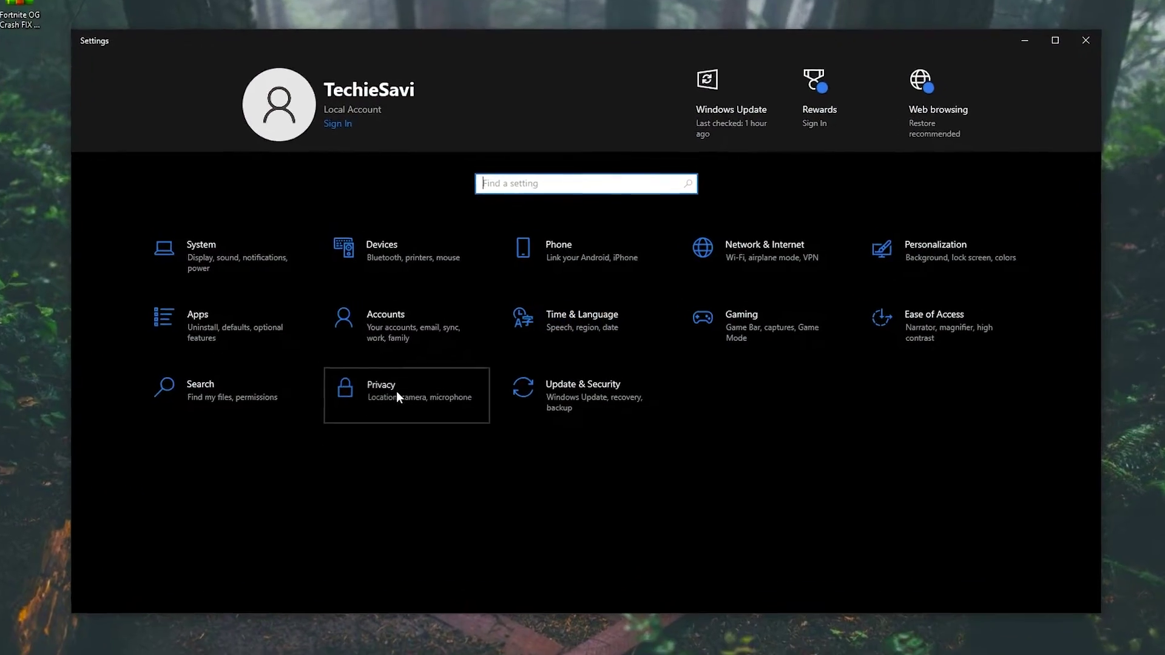
{"action": "left_click", "coordinate": [397, 393]}
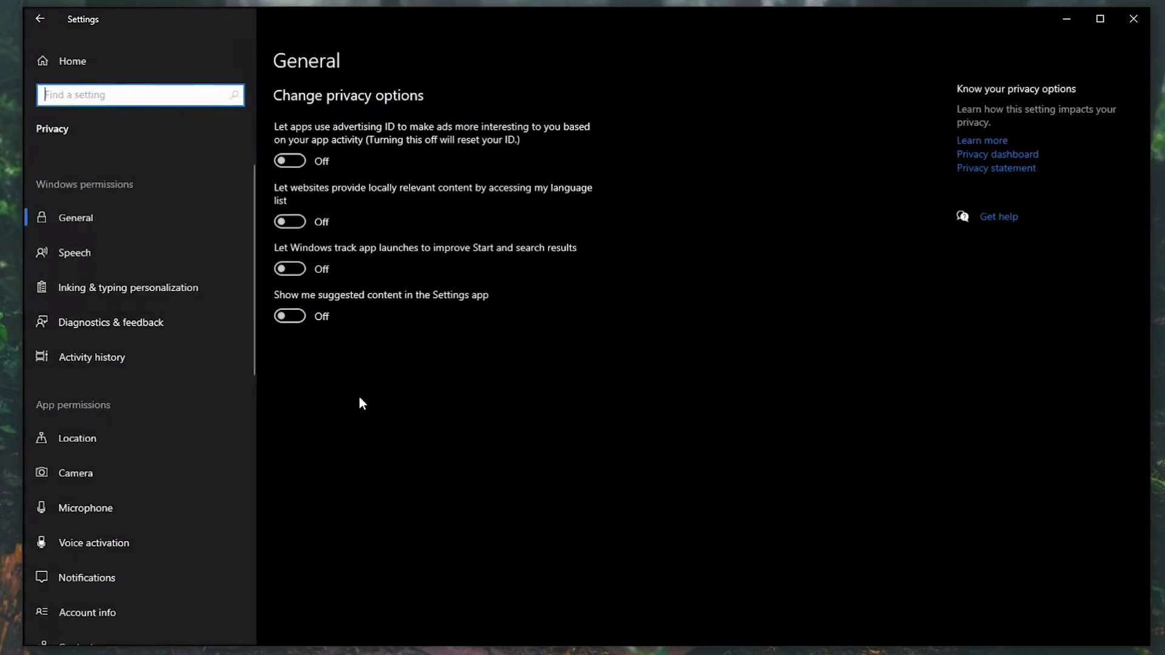
{"action": "left_click_drag", "start_coordinate": [253, 330], "coordinate": [245, 527]}
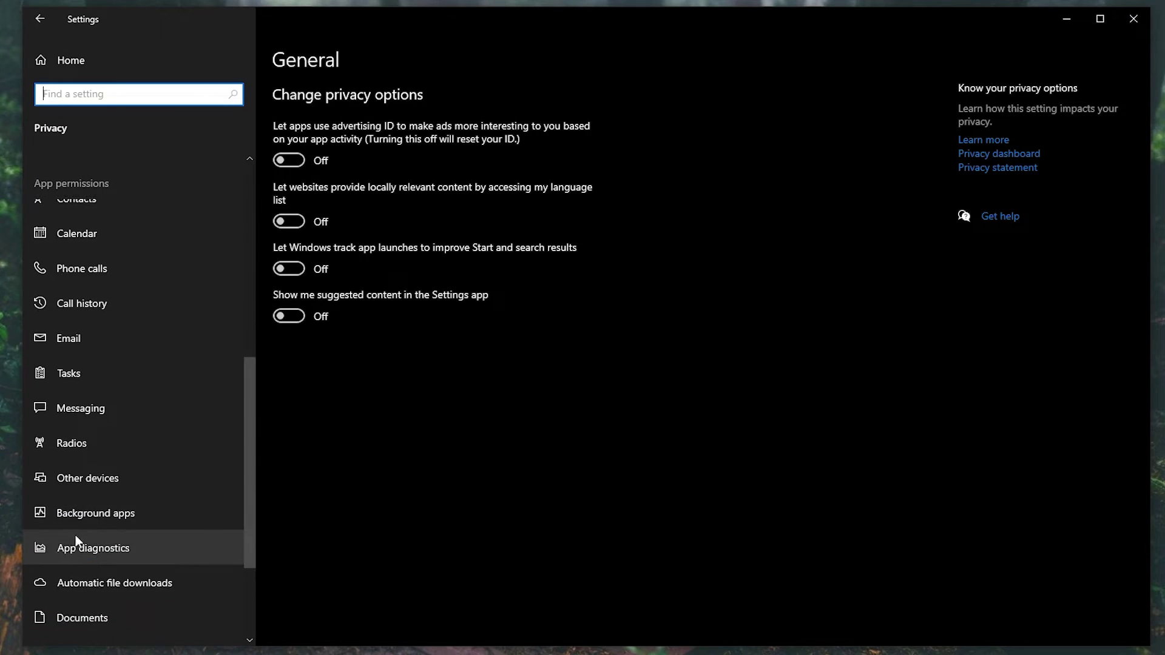
{"action": "left_click", "coordinate": [93, 513]}
{"action": "scroll", "coordinate": [439, 381], "scroll_direction": "down", "scroll_amount": 5}
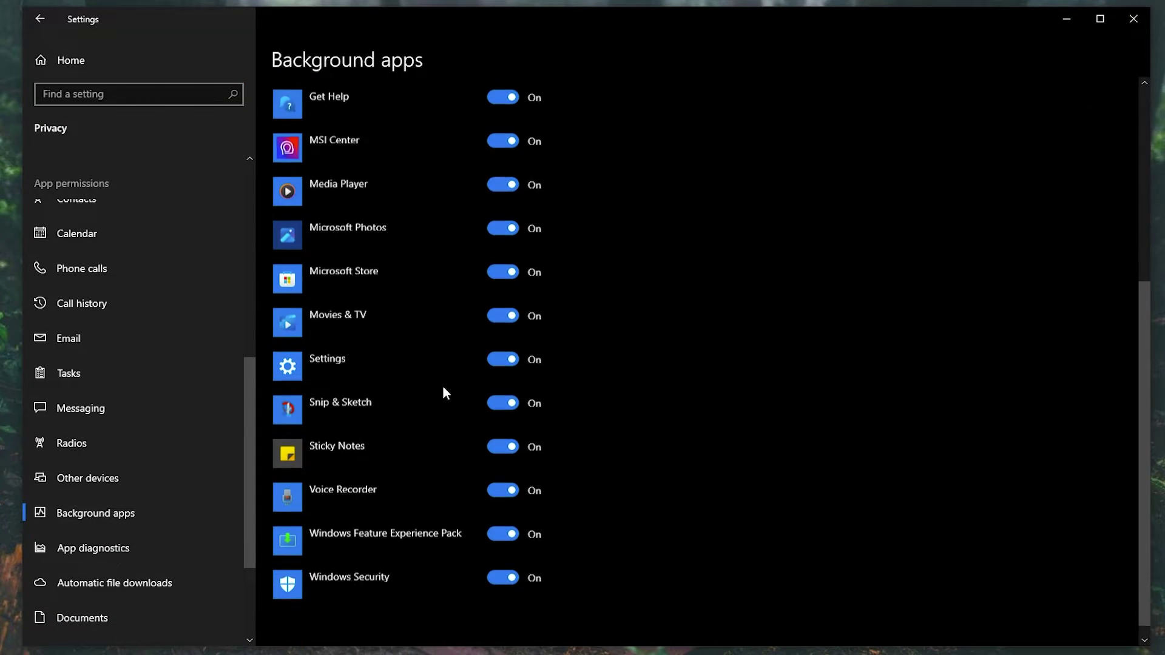
Step: Turn off letting apps run in the background for all apps and close the Windows settings
{"action": "left_click_drag", "start_coordinate": [1149, 540], "coordinate": [1154, 302]}
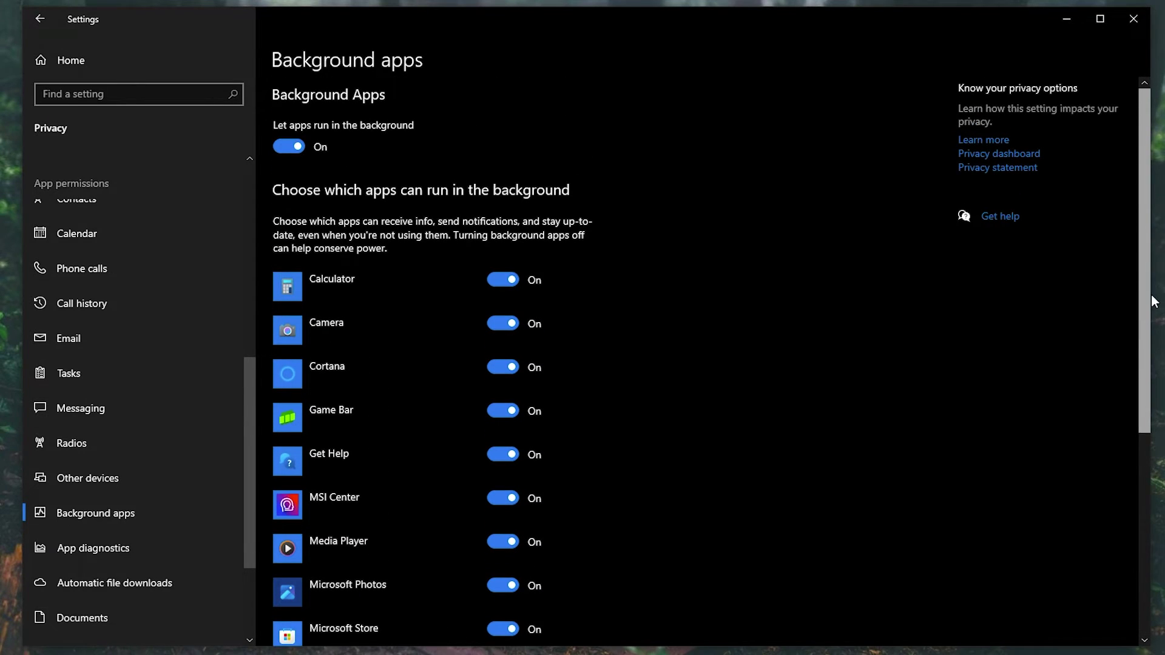
{"action": "left_click", "coordinate": [290, 148]}
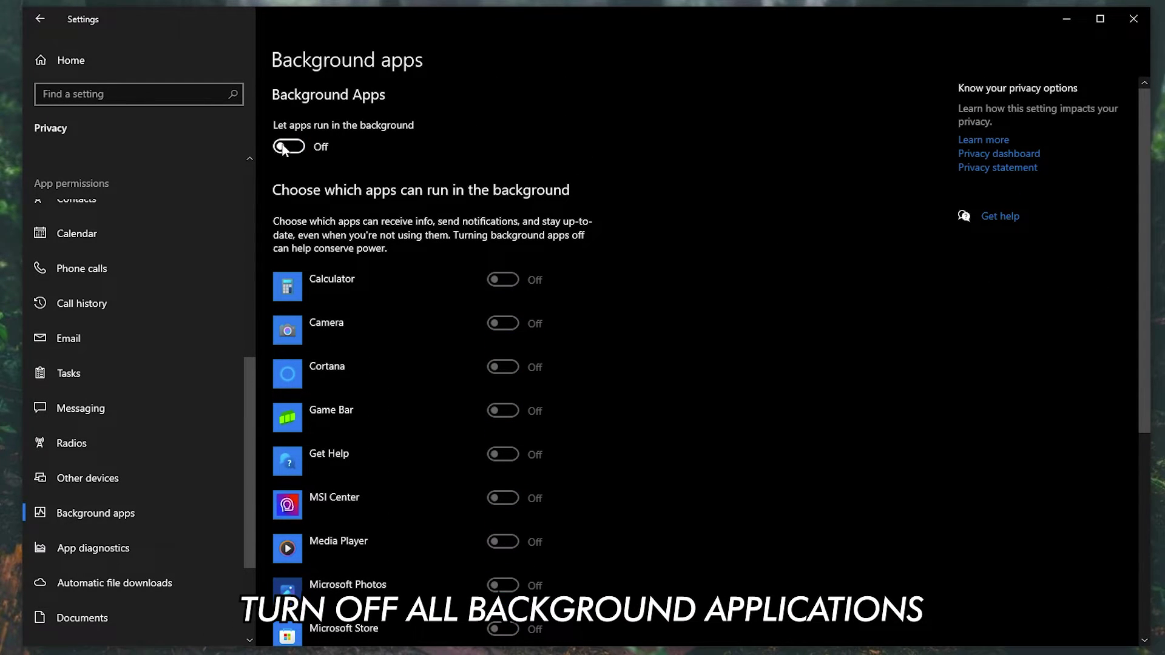
{"action": "left_click", "coordinate": [83, 63]}
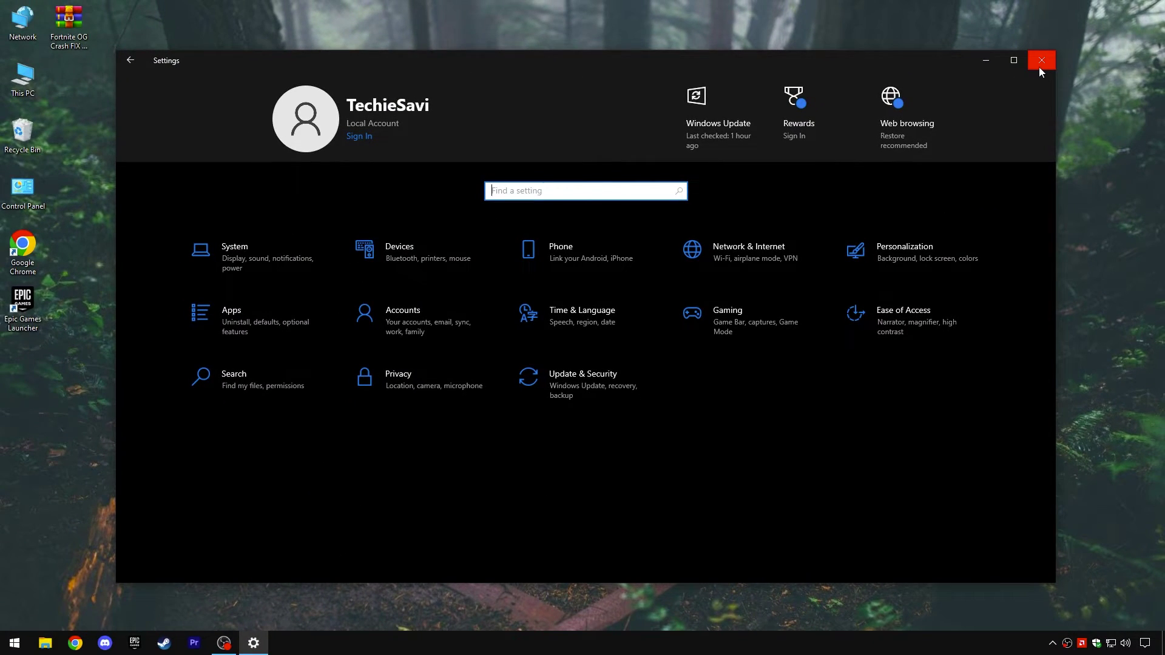
{"action": "left_click", "coordinate": [1038, 67]}
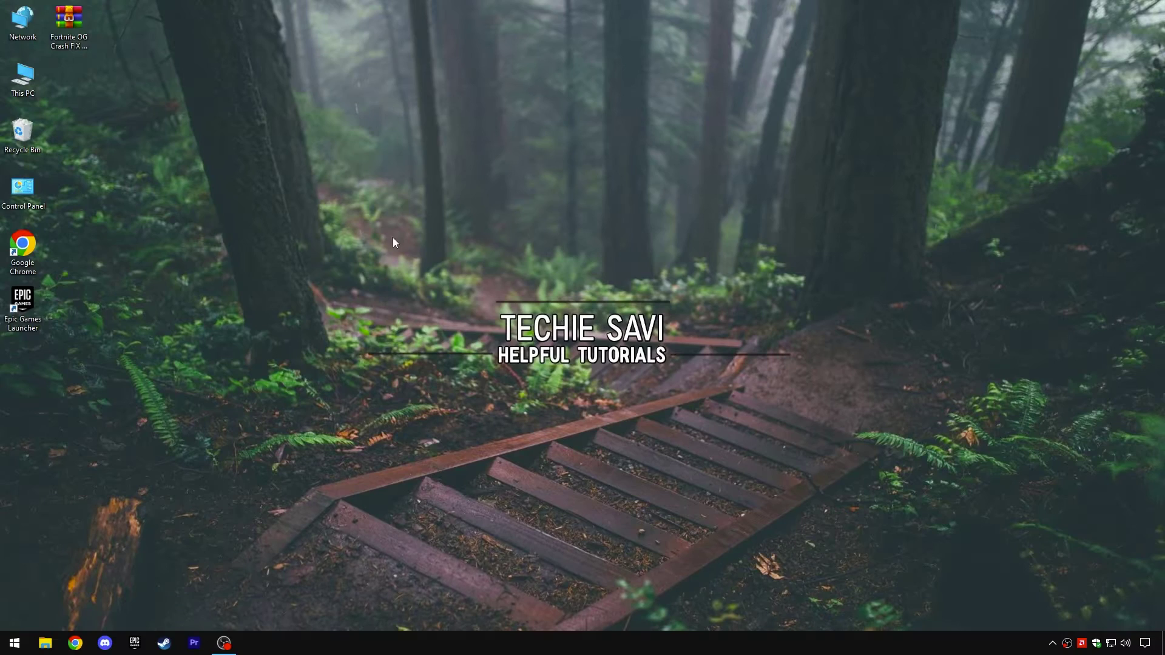
Step: Extract the Fortnite OG Crash FIX Pack folder from its archive to the desktop with WinRAR and close the archive
{"action": "left_click_drag", "start_coordinate": [423, 191], "coordinate": [482, 267]}
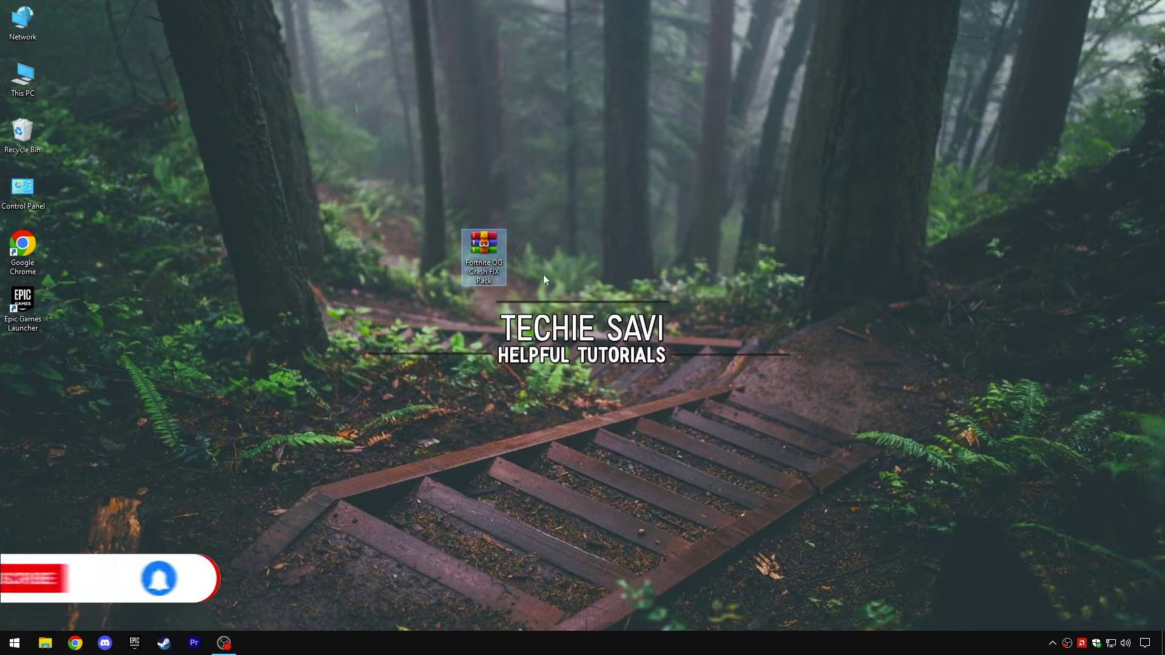
{"action": "right_click", "coordinate": [484, 264]}
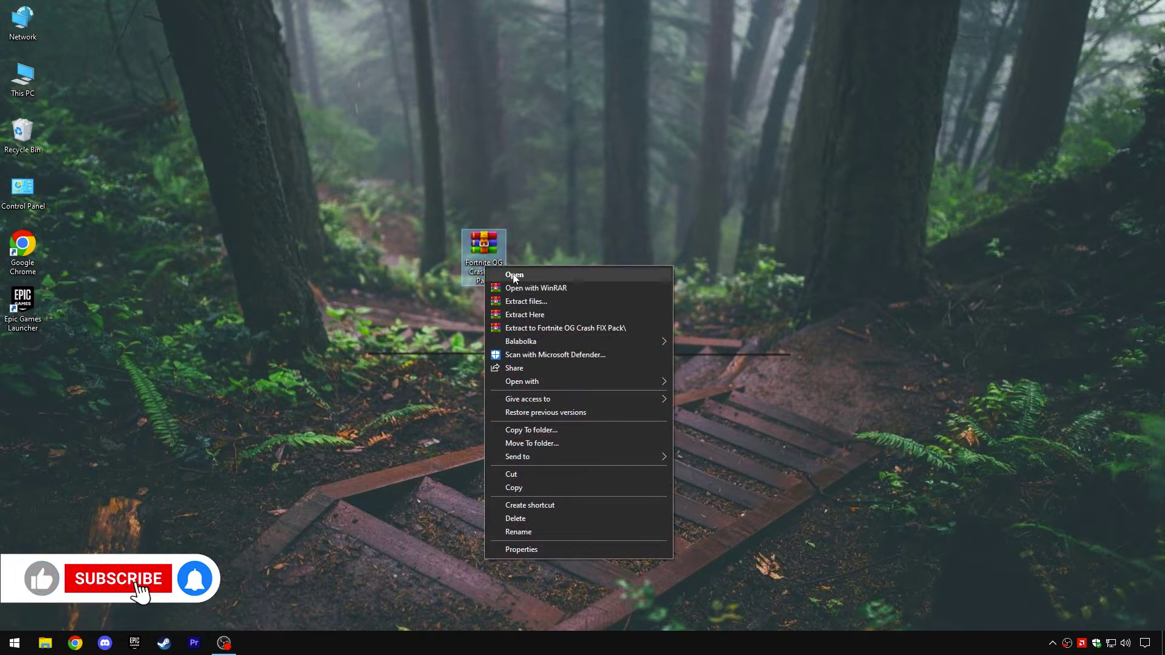
{"action": "left_click", "coordinate": [522, 288]}
{"action": "left_click", "coordinate": [119, 187]}
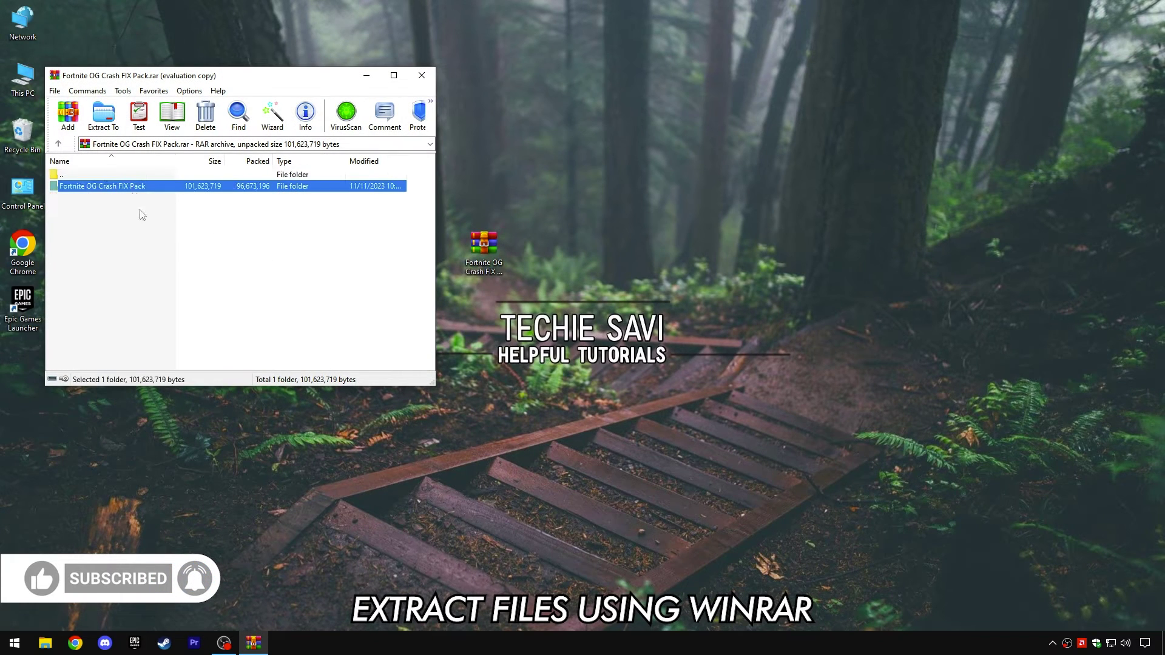
{"action": "left_click_drag", "start_coordinate": [523, 259], "coordinate": [527, 200]}
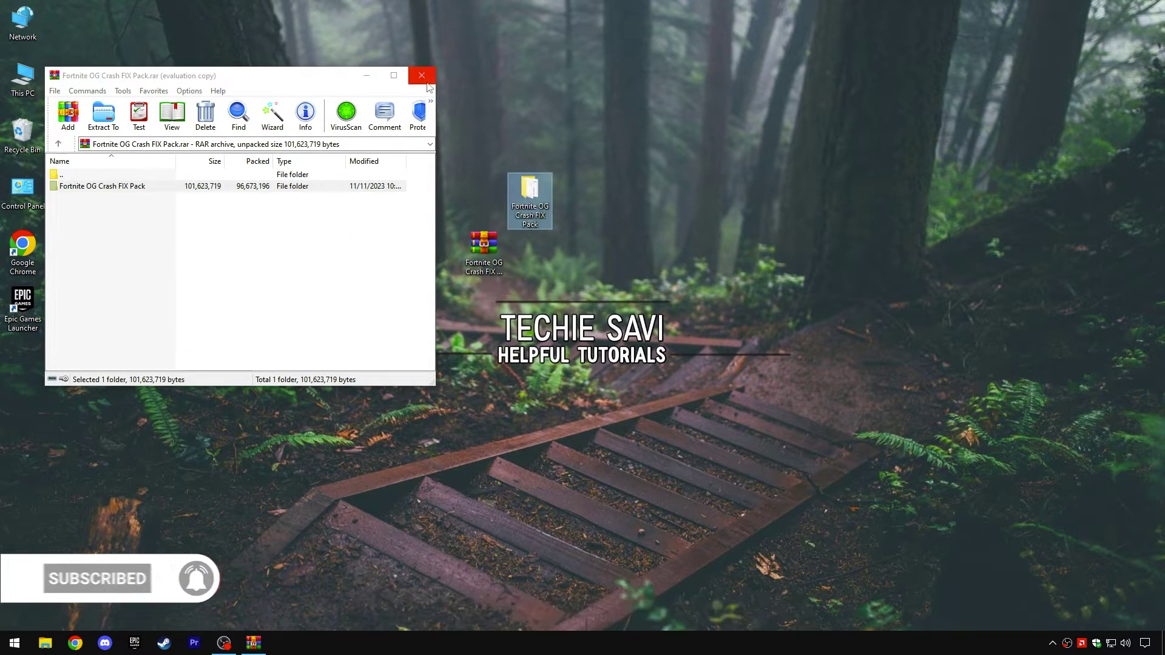
{"action": "key", "text": "alt+F4"}
Step: Open the extracted Fortnite OG Crash FIX Pack folder on the desktop and look over its contents
{"action": "right_click", "coordinate": [537, 210]}
{"action": "left_click", "coordinate": [553, 216]}
{"action": "left_click_drag", "start_coordinate": [411, 287], "coordinate": [517, 167]}
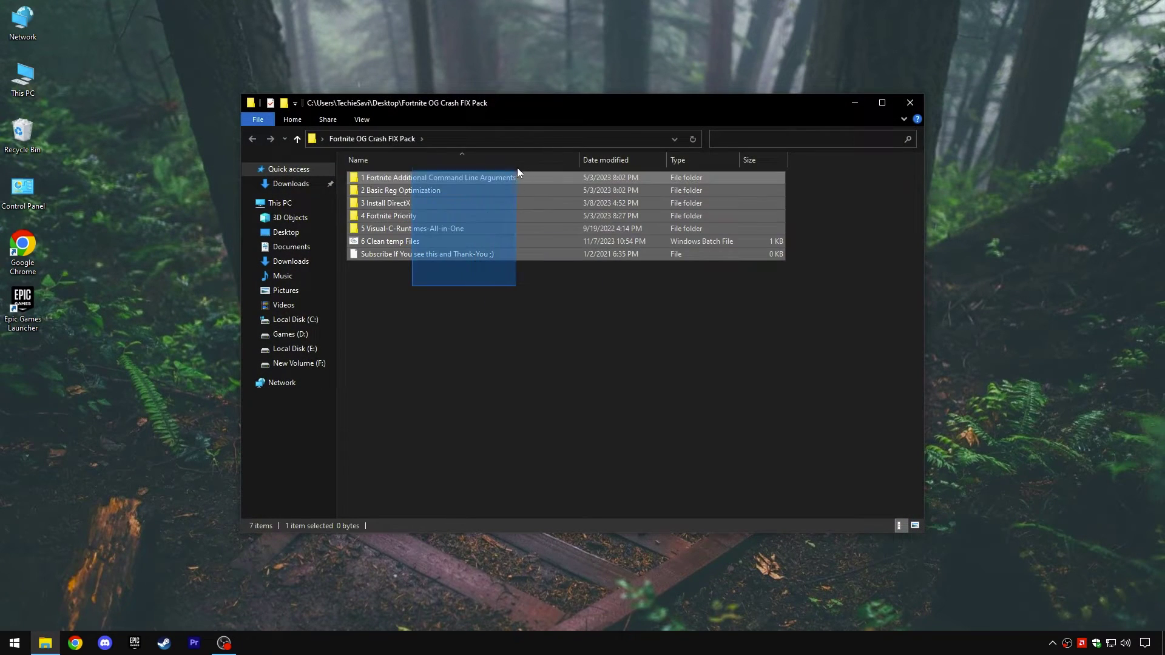
{"action": "left_click", "coordinate": [478, 289]}
Step: Copy the arguments line -LANPLAY -NOSPLASH -USEALLAVALIABLECORES -dx11 from the text file in the 1 Fortnite Additional Command Line Arguments folder
{"action": "right_click", "coordinate": [427, 177]}
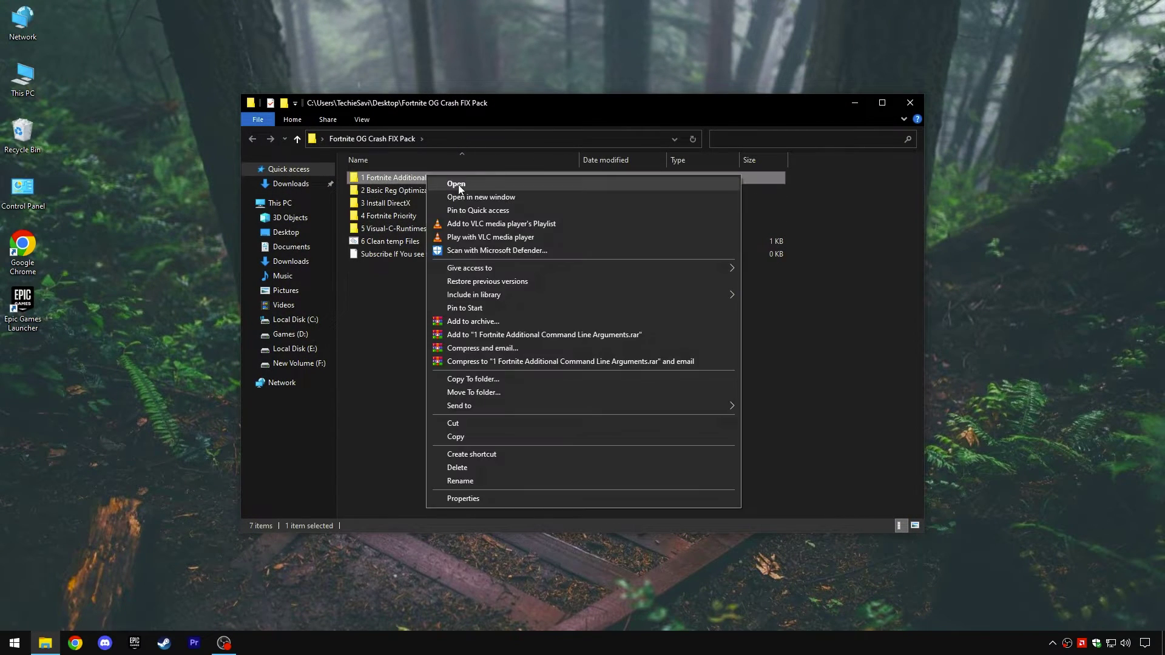
{"action": "left_click", "coordinate": [458, 184]}
{"action": "right_click", "coordinate": [425, 177]}
{"action": "left_click", "coordinate": [453, 186]}
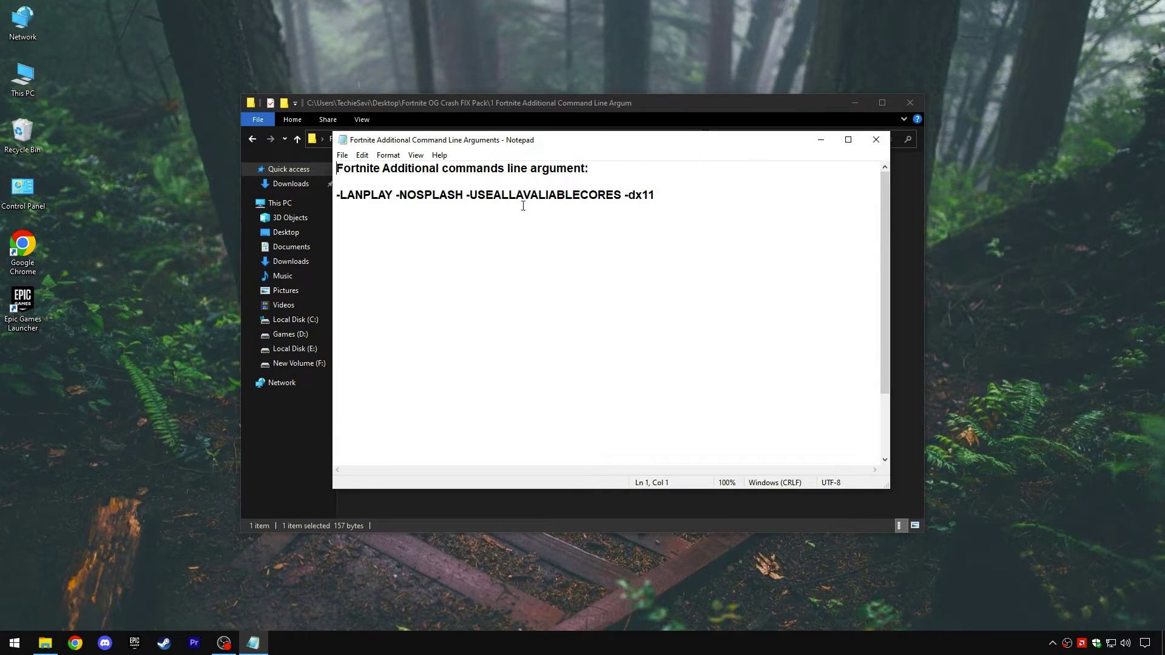
{"action": "left_click_drag", "start_coordinate": [690, 197], "coordinate": [334, 197]}
{"action": "right_click", "coordinate": [491, 196]}
{"action": "left_click", "coordinate": [508, 231]}
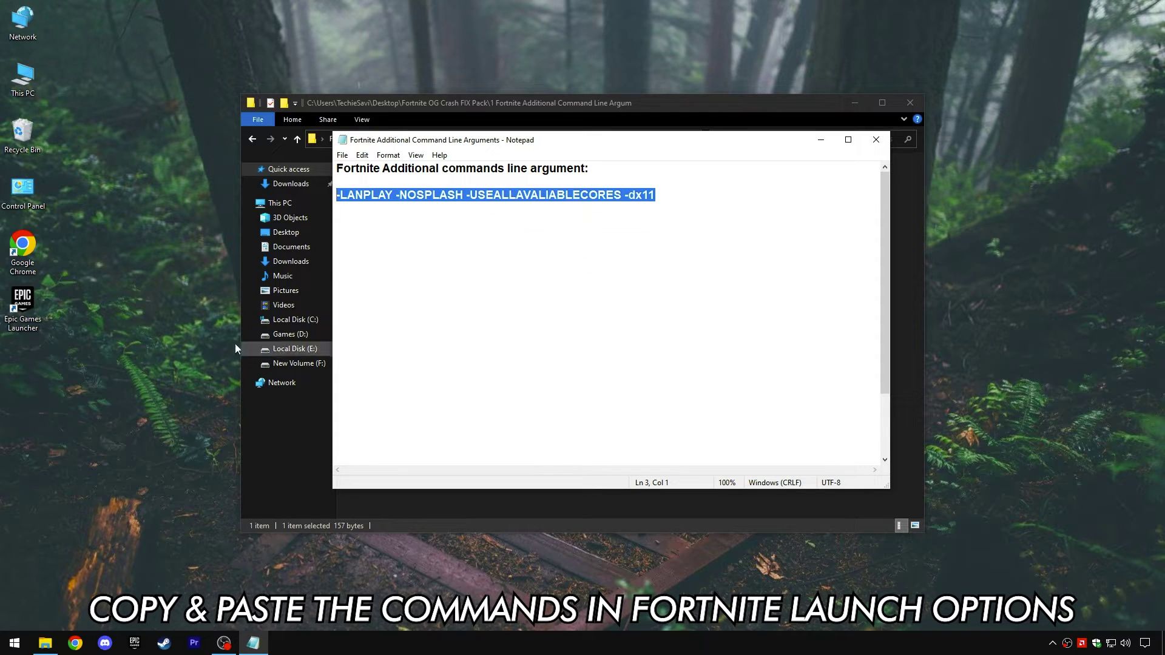
Step: Switch to the Epic Games Launcher, open its settings and expand the Fortnite options under Manage Games
{"action": "double_click", "coordinate": [27, 313]}
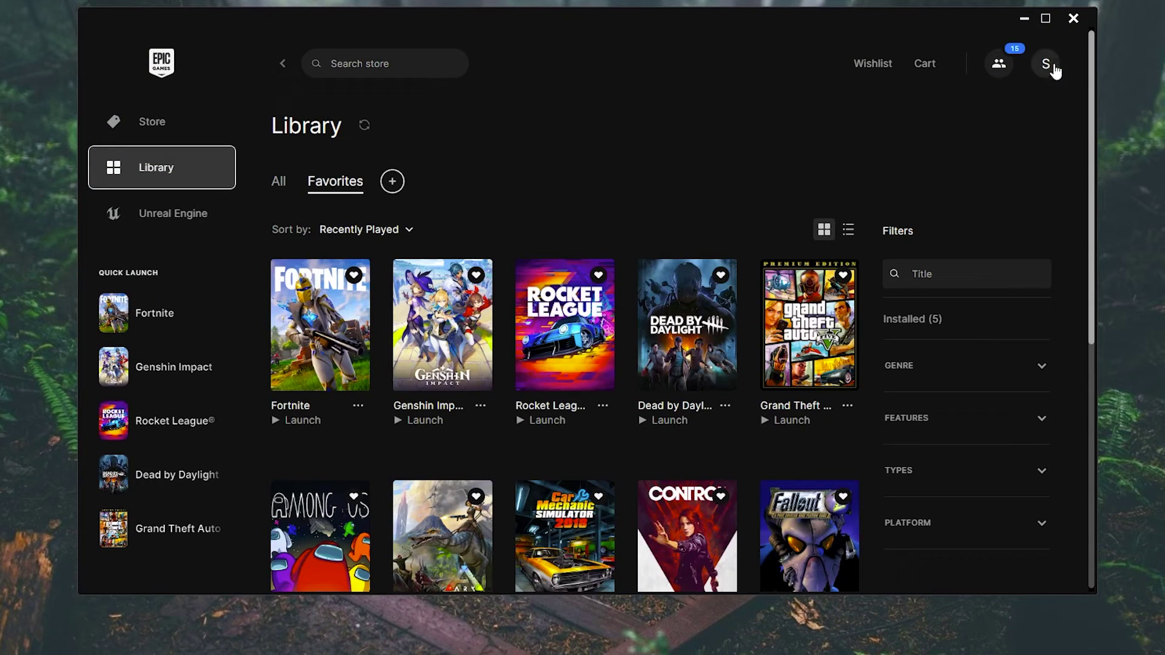
{"action": "left_click", "coordinate": [1048, 65]}
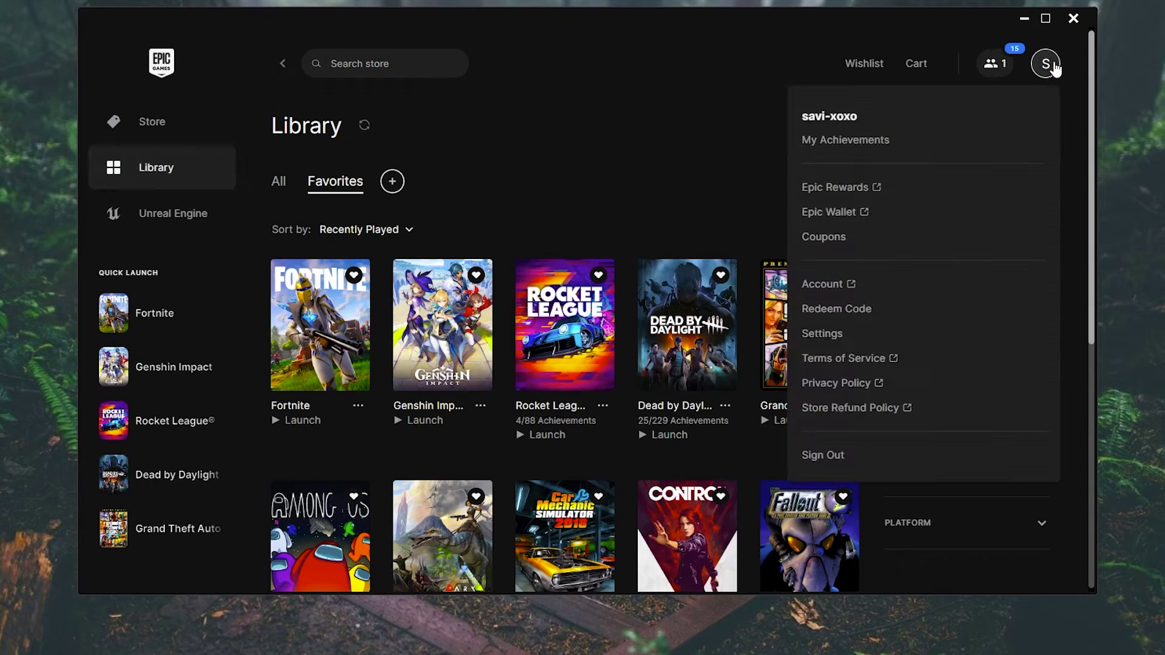
{"action": "left_click", "coordinate": [834, 337]}
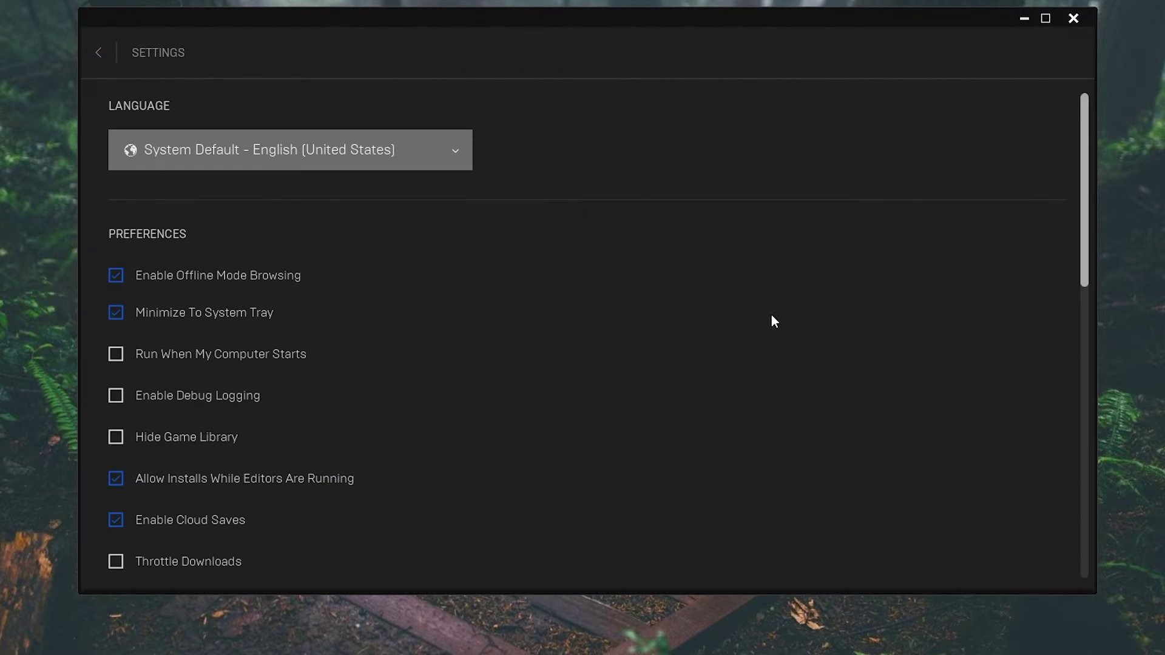
{"action": "scroll", "coordinate": [1073, 221], "scroll_direction": "down", "scroll_amount": 15}
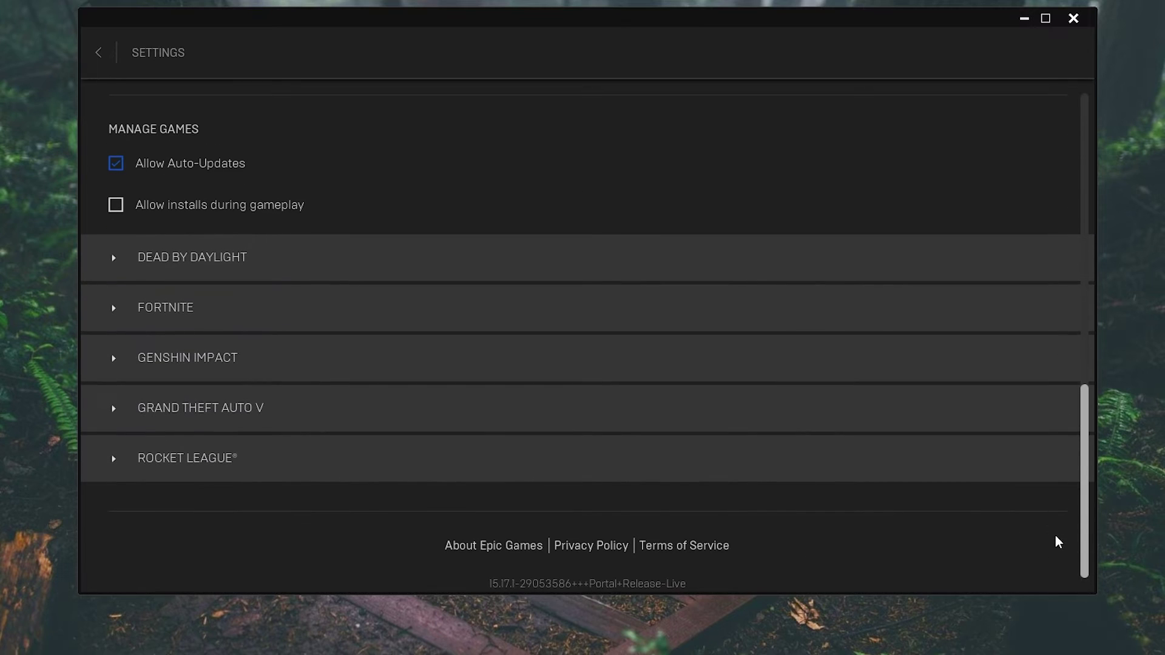
{"action": "left_click", "coordinate": [152, 315]}
Step: Enable Additional Command Line Arguments for Fortnite and paste the copied arguments line as its value
{"action": "left_click", "coordinate": [172, 405]}
{"action": "left_click", "coordinate": [201, 403]}
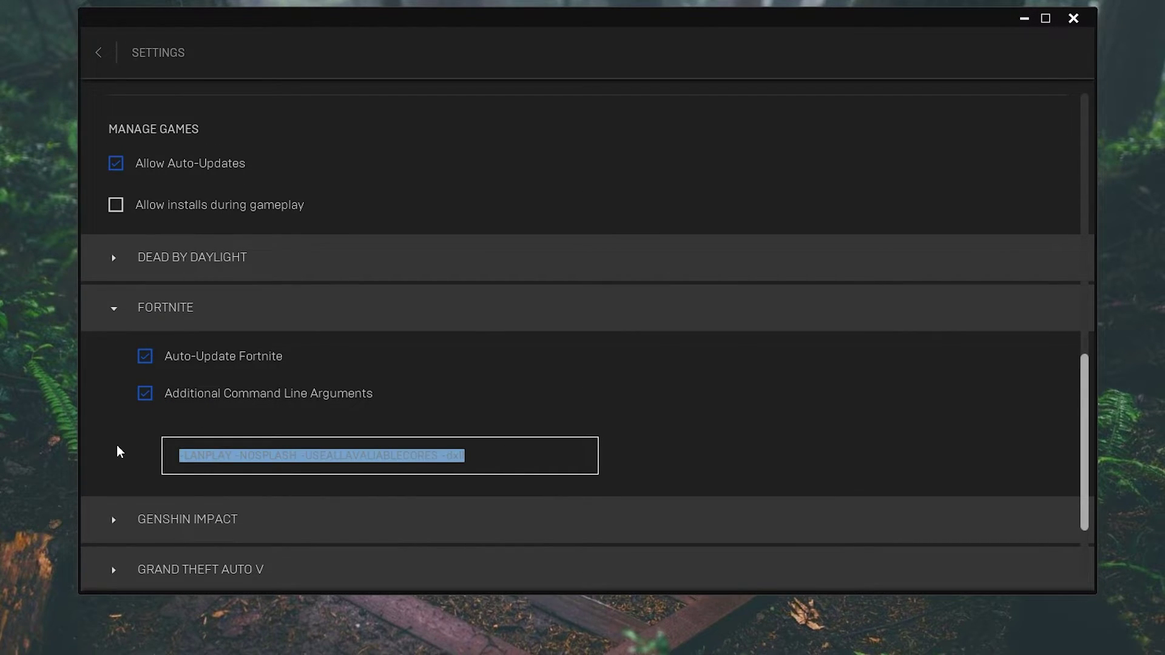
{"action": "right_click", "coordinate": [180, 460]}
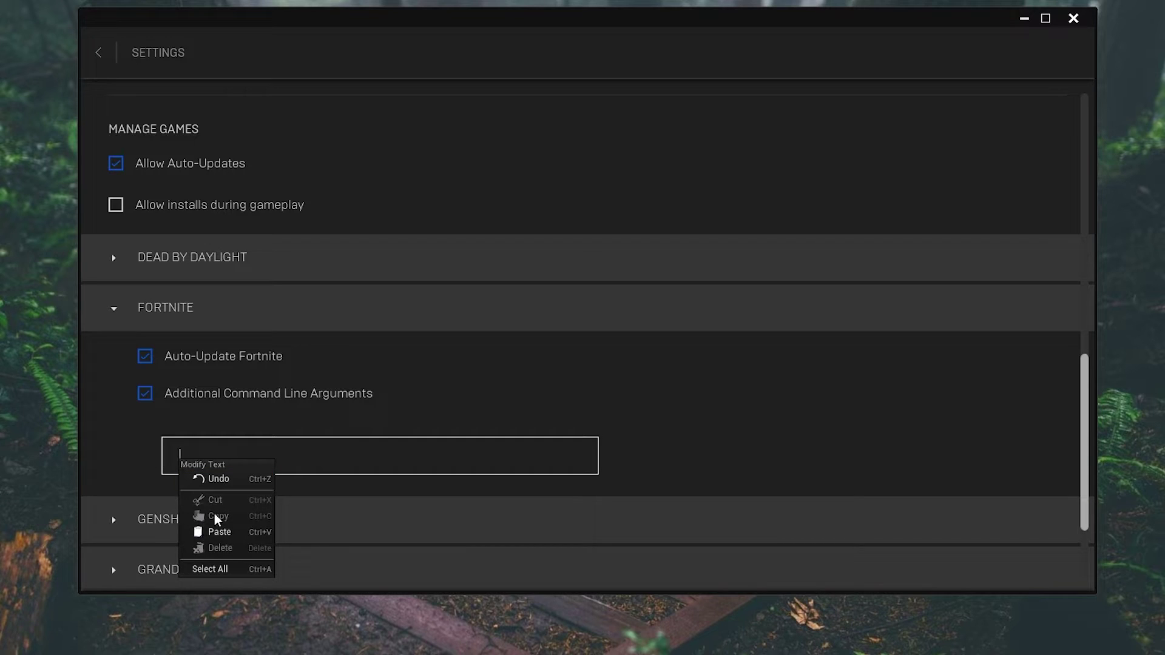
{"action": "left_click", "coordinate": [219, 532]}
{"action": "left_click_drag", "start_coordinate": [528, 451], "coordinate": [146, 459]}
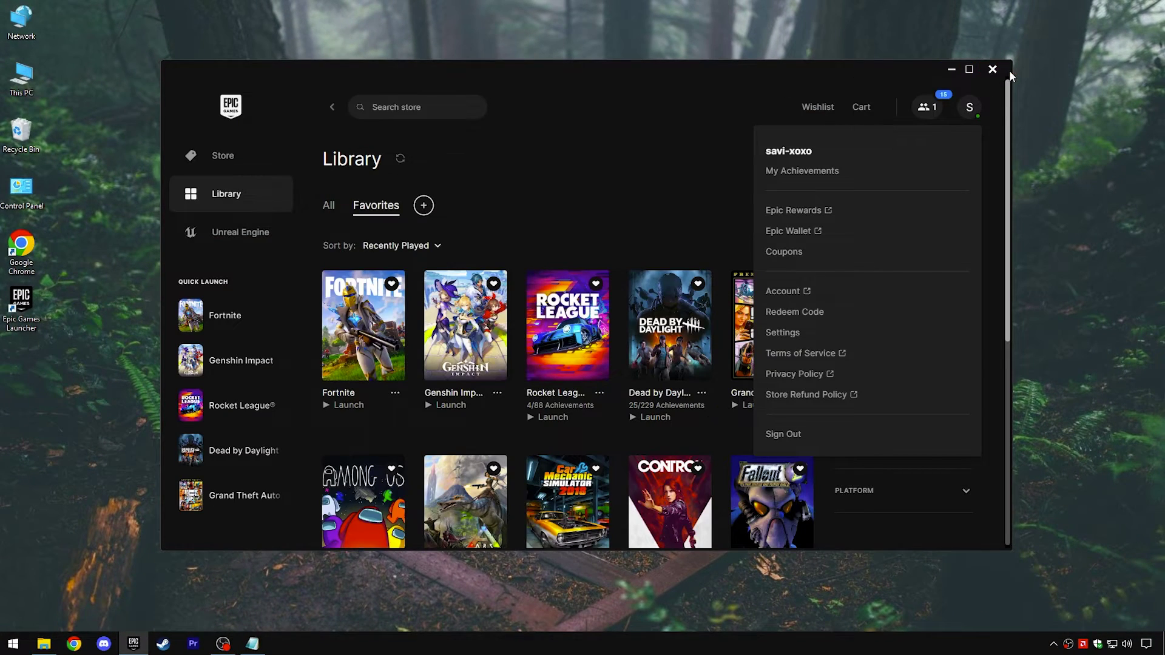
Step: Close the launcher and the arguments text file, and return to the Fortnite OG Crash FIX Pack folder
{"action": "left_click", "coordinate": [993, 70]}
{"action": "left_click", "coordinate": [876, 139]}
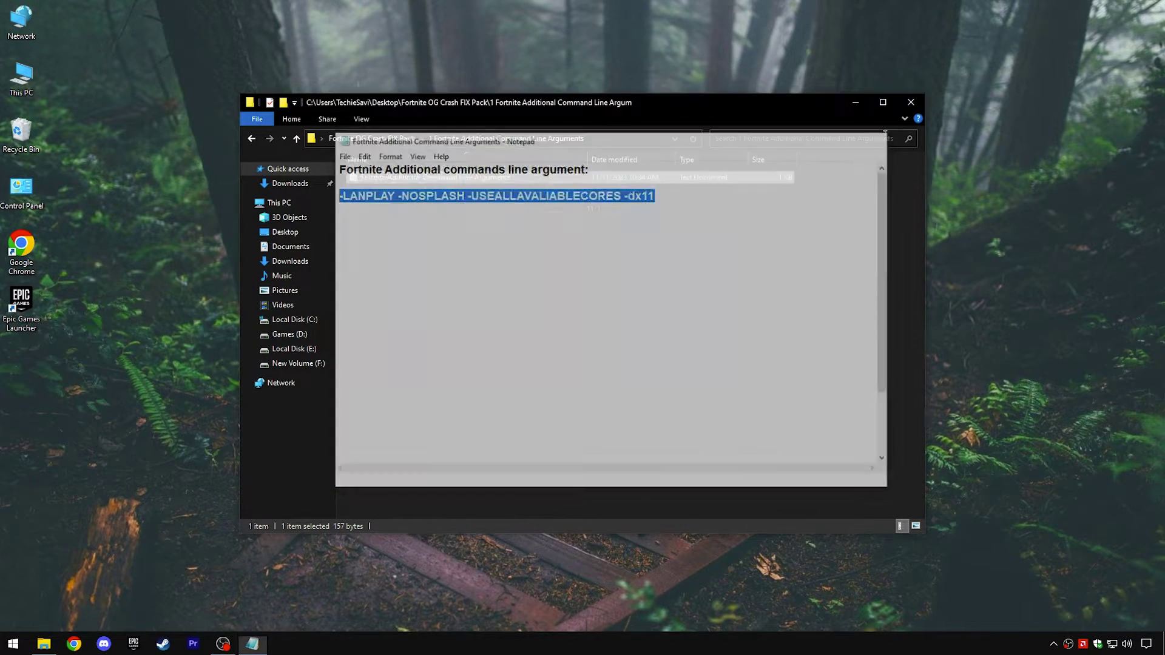
{"action": "left_click", "coordinate": [402, 138]}
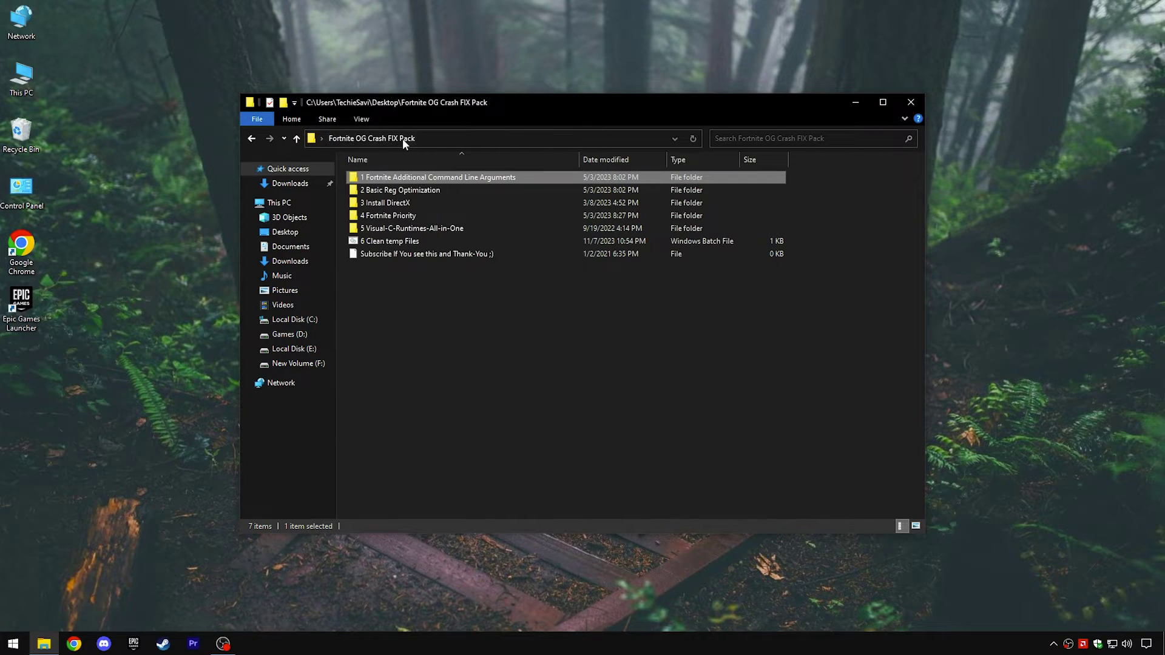
Step: Merge the Boost System Responsiveness file from the 2 Basic Reg Optimization folder into the registry
{"action": "double_click", "coordinate": [392, 189]}
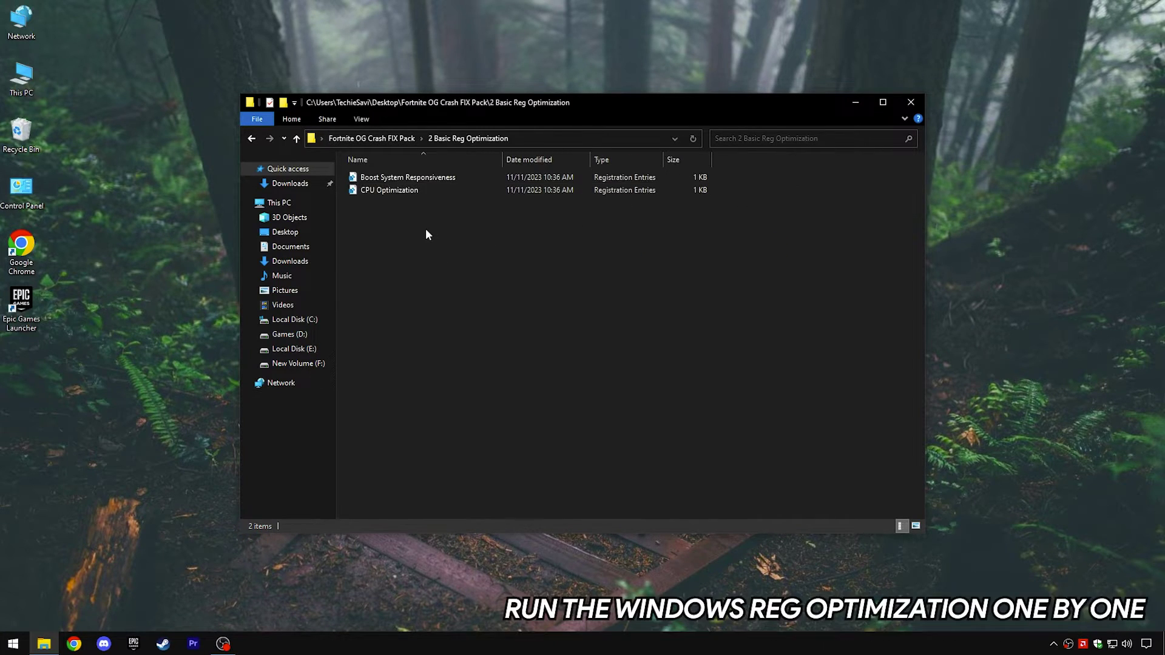
{"action": "right_click", "coordinate": [412, 182]}
{"action": "left_click", "coordinate": [427, 188]}
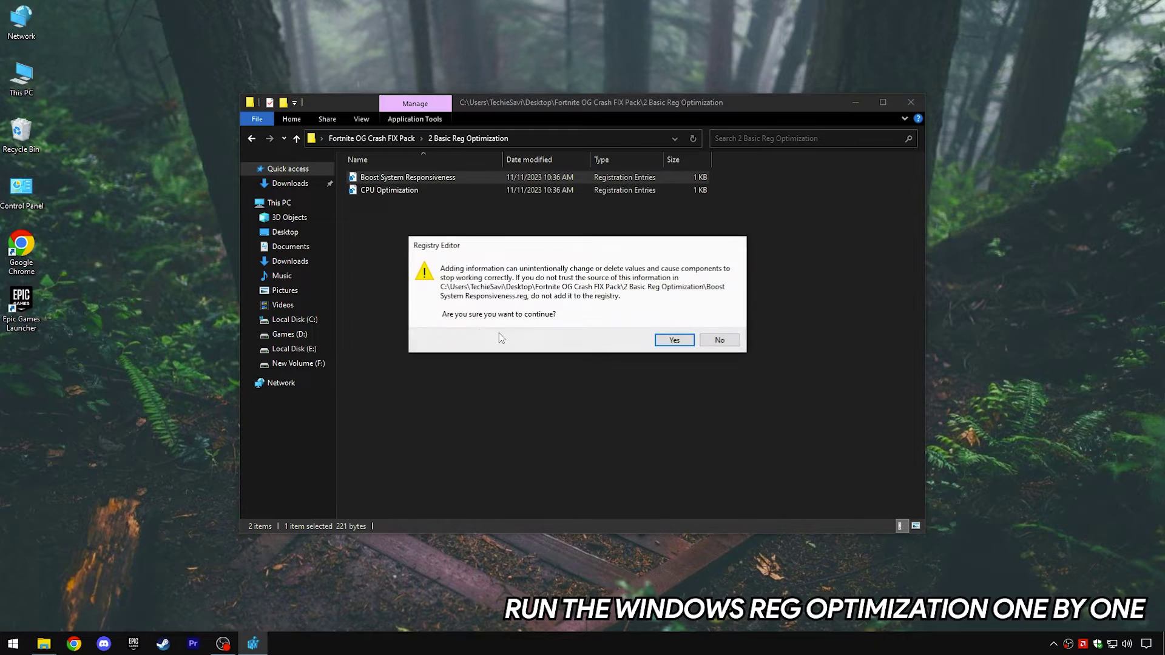
{"action": "left_click", "coordinate": [674, 340]}
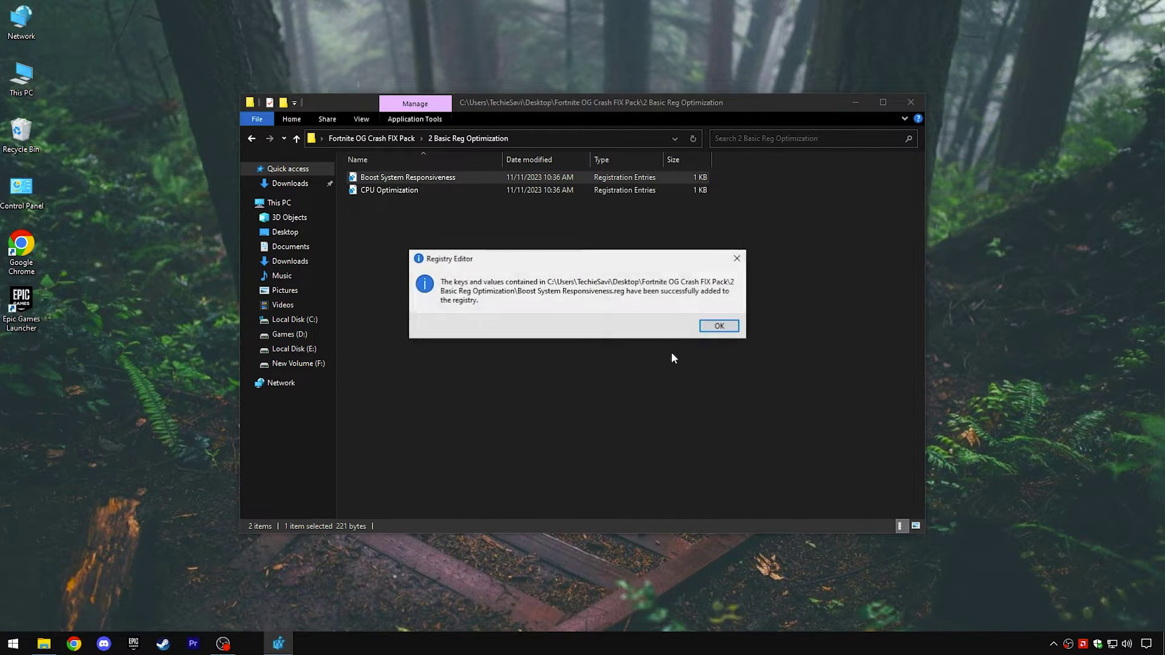
{"action": "left_click", "coordinate": [721, 328]}
Step: Merge the CPU Optimization file from the same folder into the registry
{"action": "right_click", "coordinate": [395, 189]}
{"action": "left_click", "coordinate": [424, 200]}
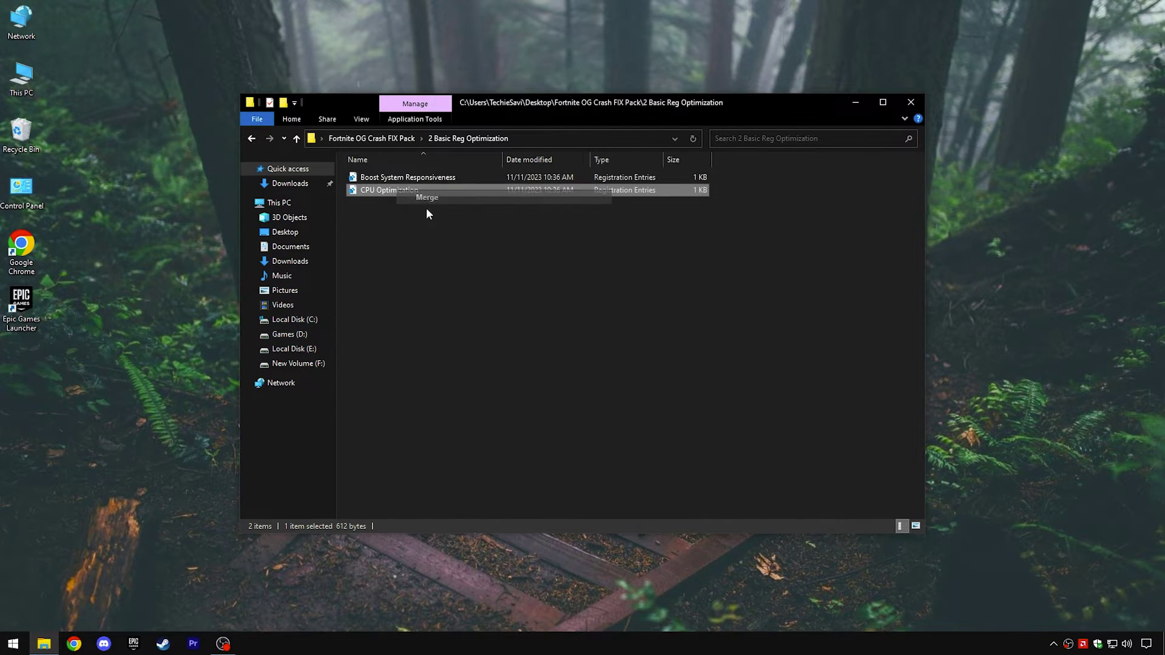
{"action": "left_click", "coordinate": [675, 340]}
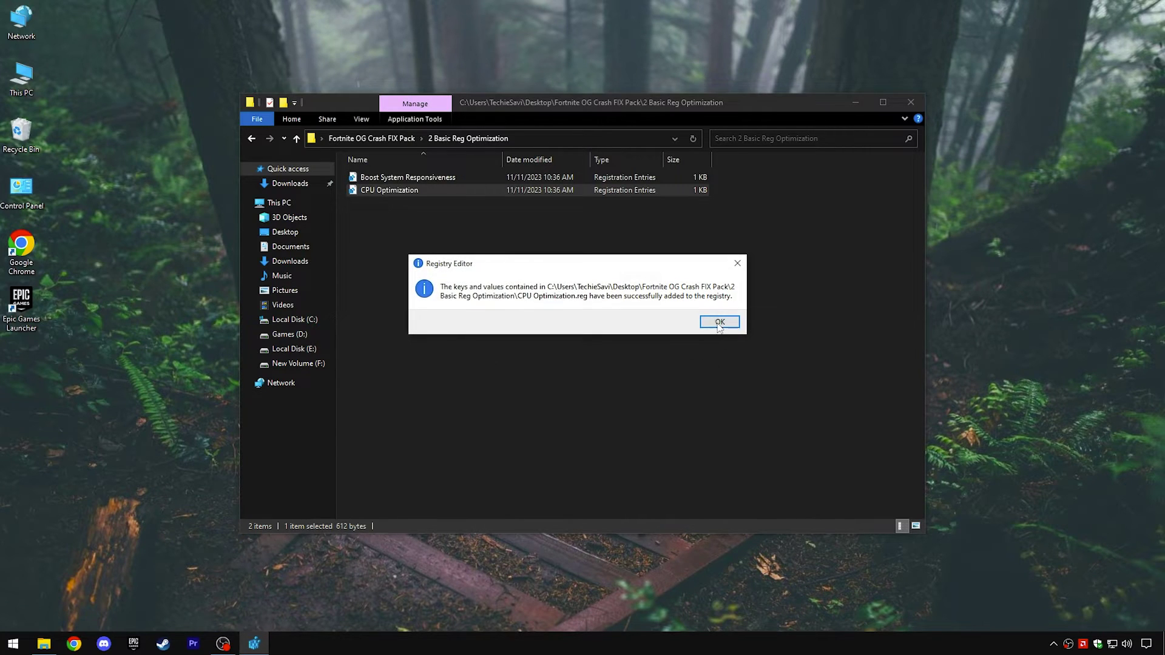
{"action": "left_click", "coordinate": [719, 323]}
Step: Install the DirectX runtime components with the DirectX setup in the pack's 3 Install DirectX folder, accepting the license agreement
{"action": "left_click", "coordinate": [372, 138]}
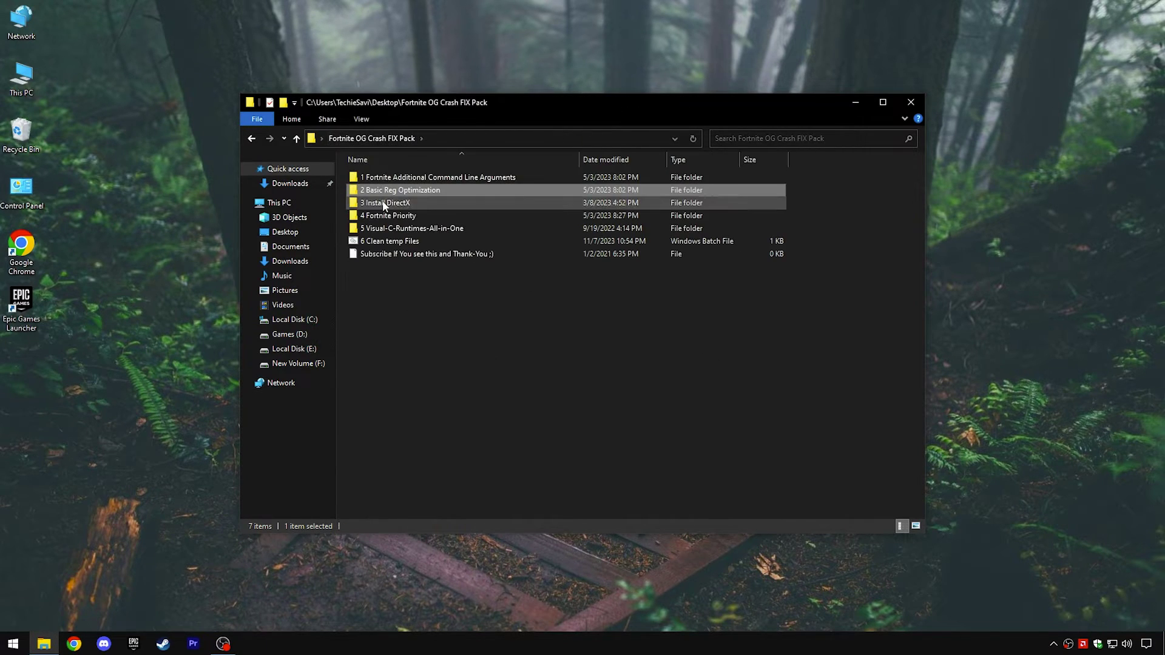
{"action": "double_click", "coordinate": [400, 203]}
{"action": "right_click", "coordinate": [379, 176]}
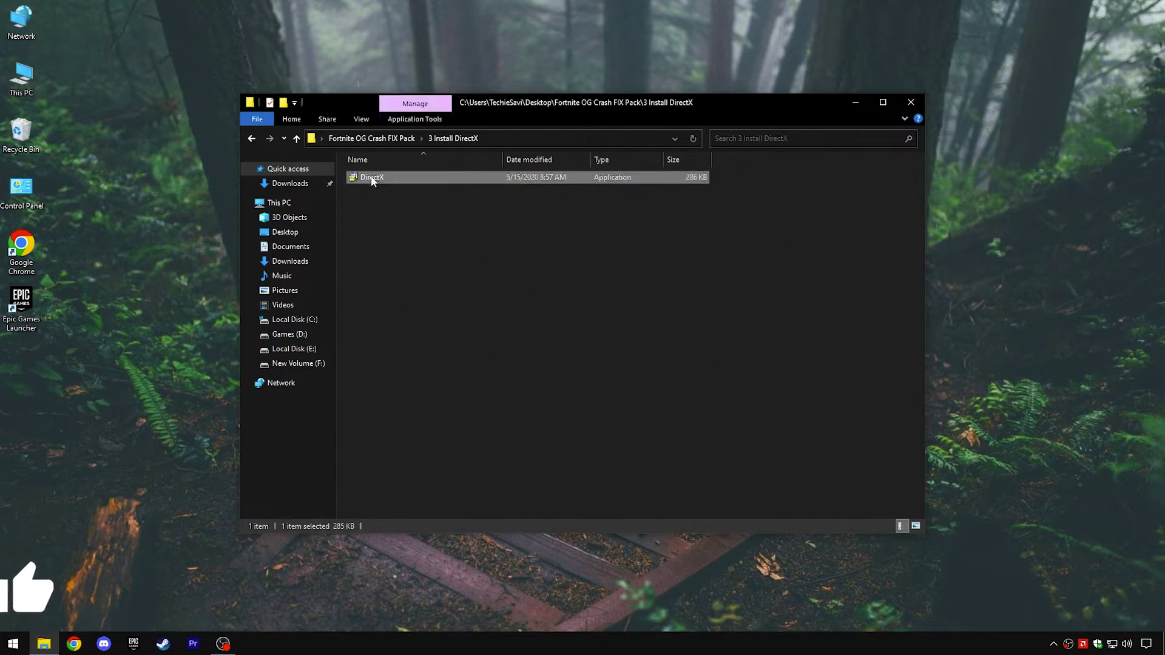
{"action": "left_click", "coordinate": [399, 202]}
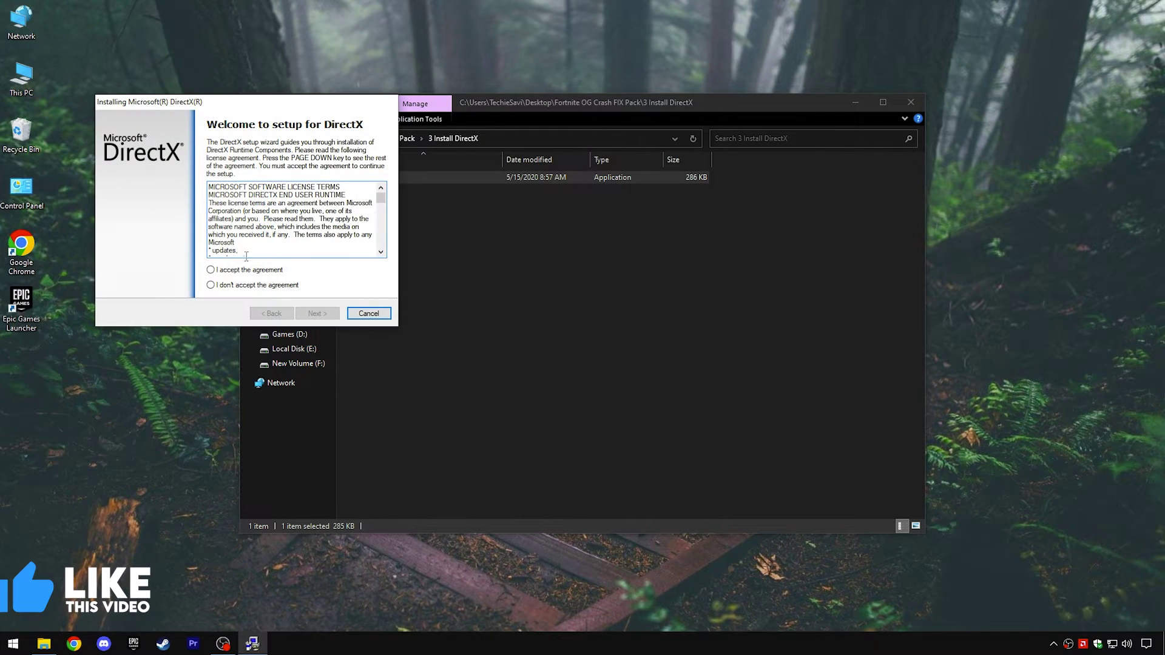
{"action": "left_click", "coordinate": [322, 313]}
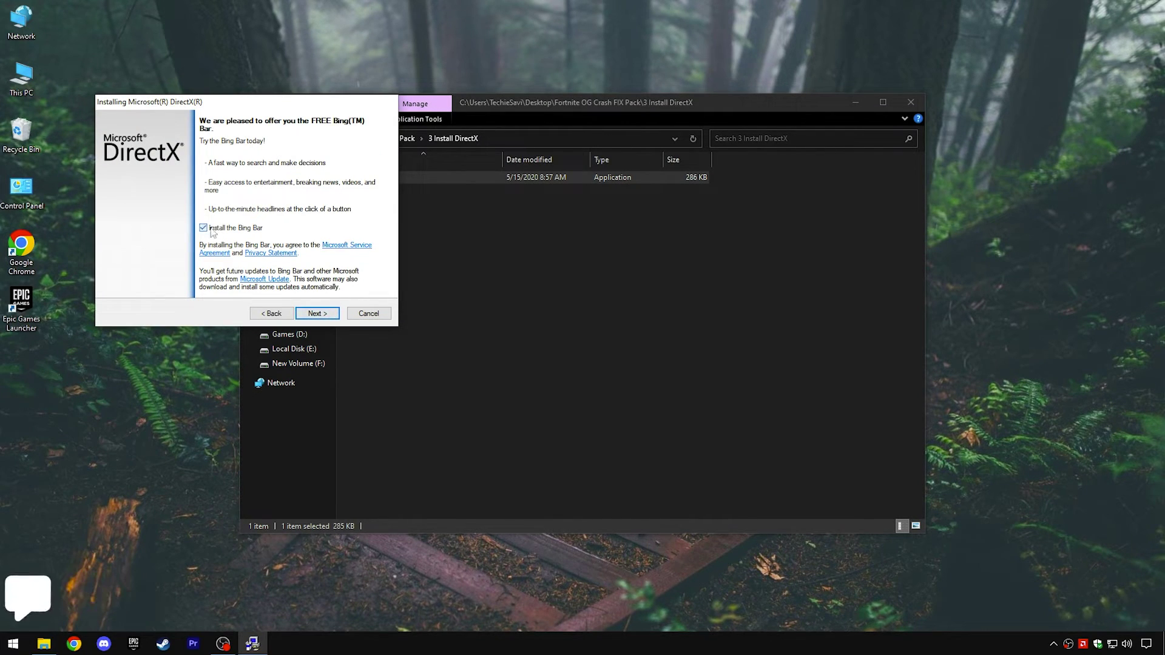
{"action": "left_click", "coordinate": [319, 315]}
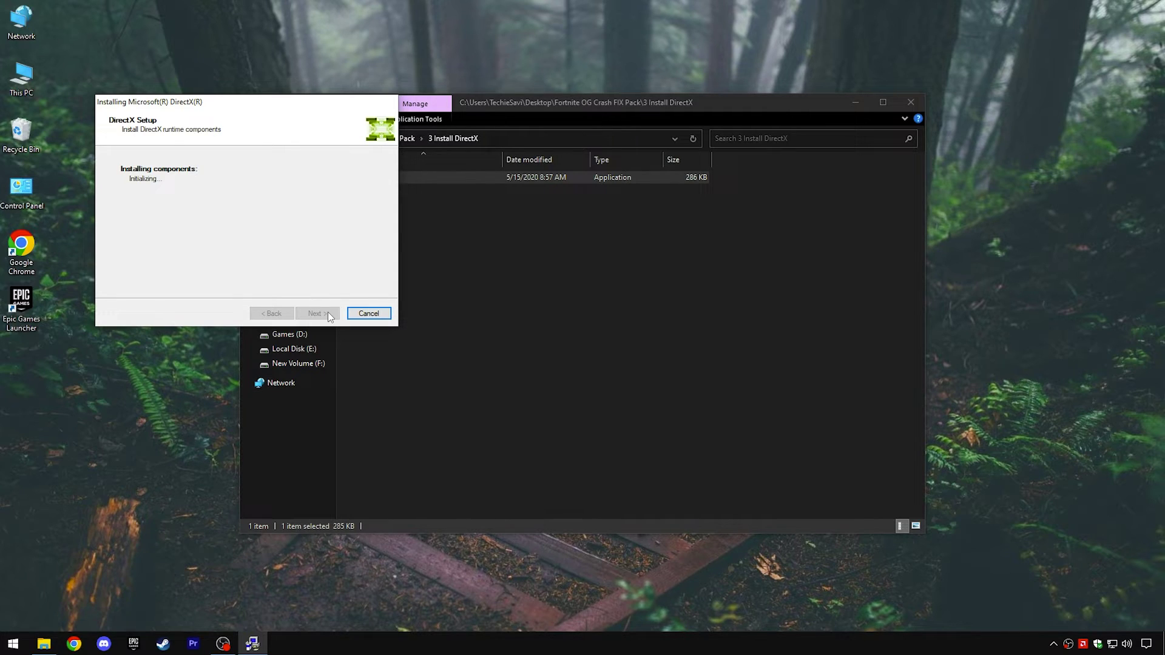
{"action": "left_click", "coordinate": [317, 313]}
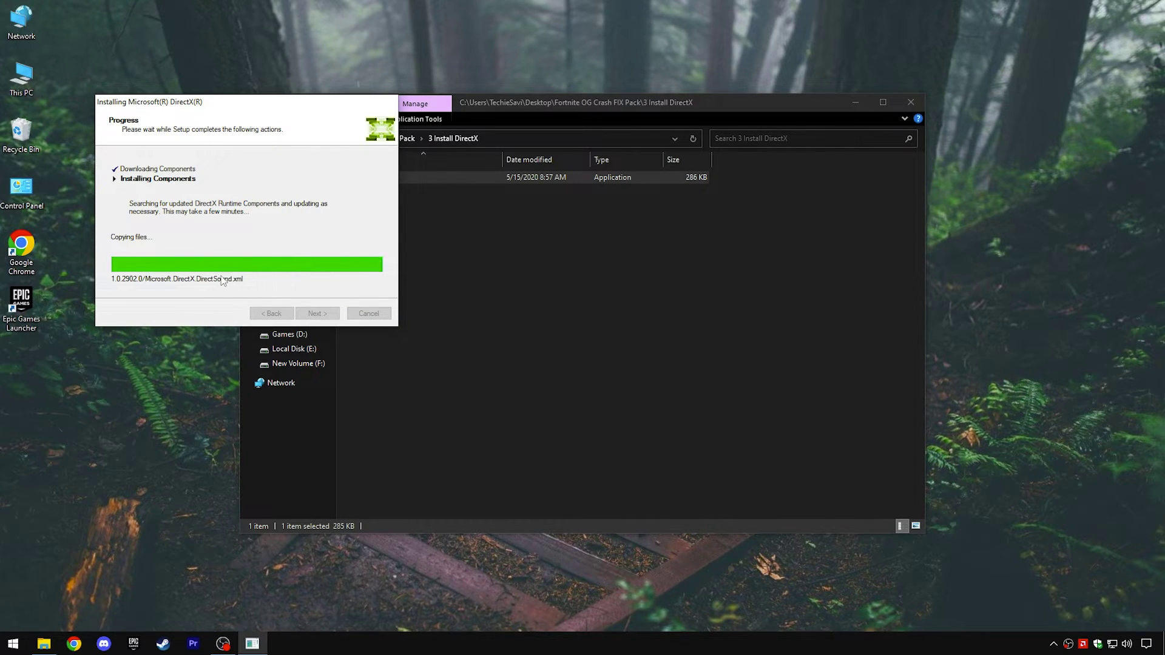
{"action": "left_click", "coordinate": [329, 316]}
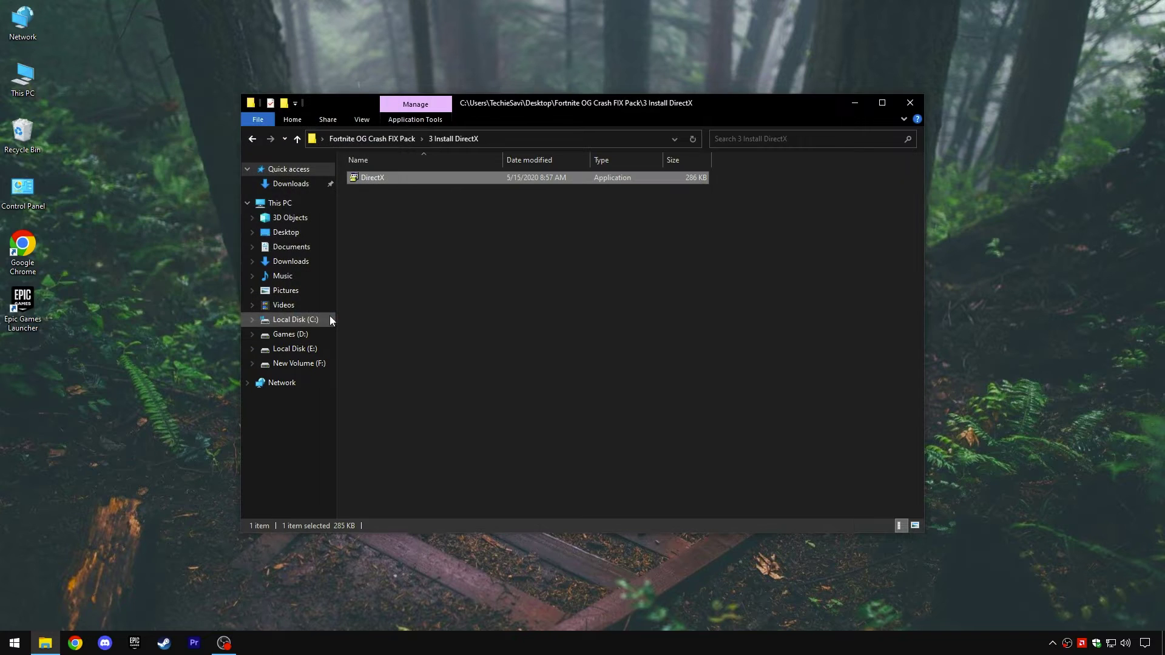
Step: Merge the Fortnite High Priority file from the pack's 4 Fortnite Priority folder into the registry
{"action": "left_click", "coordinate": [384, 140]}
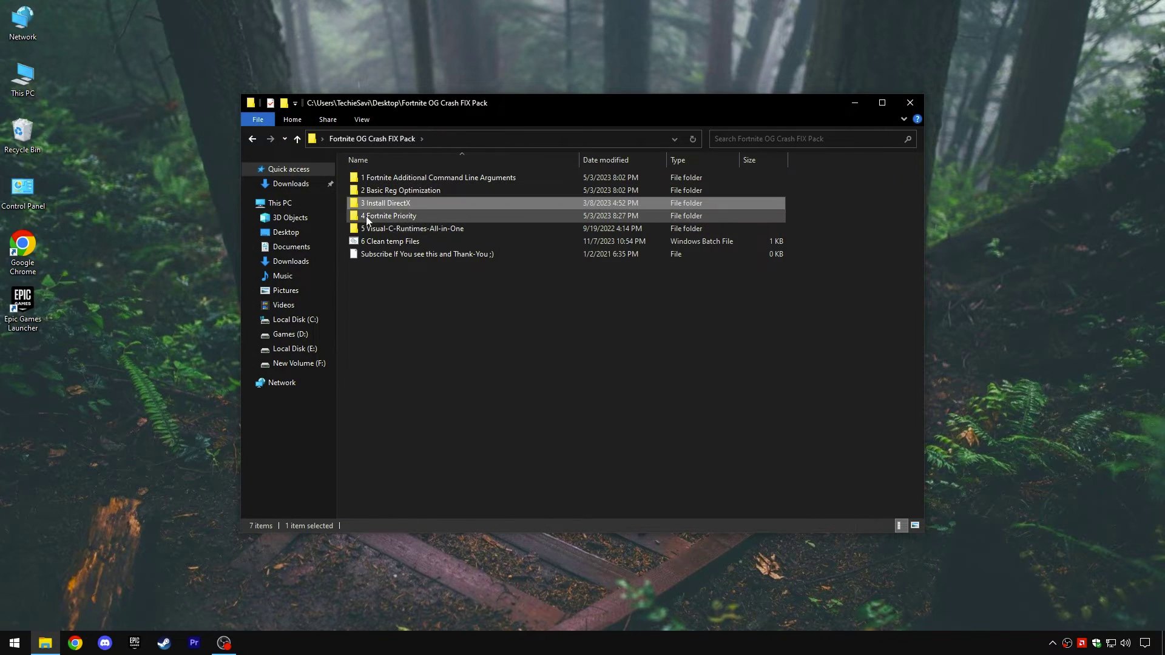
{"action": "left_click", "coordinate": [388, 217]}
{"action": "double_click", "coordinate": [387, 217]}
{"action": "left_click", "coordinate": [406, 180]}
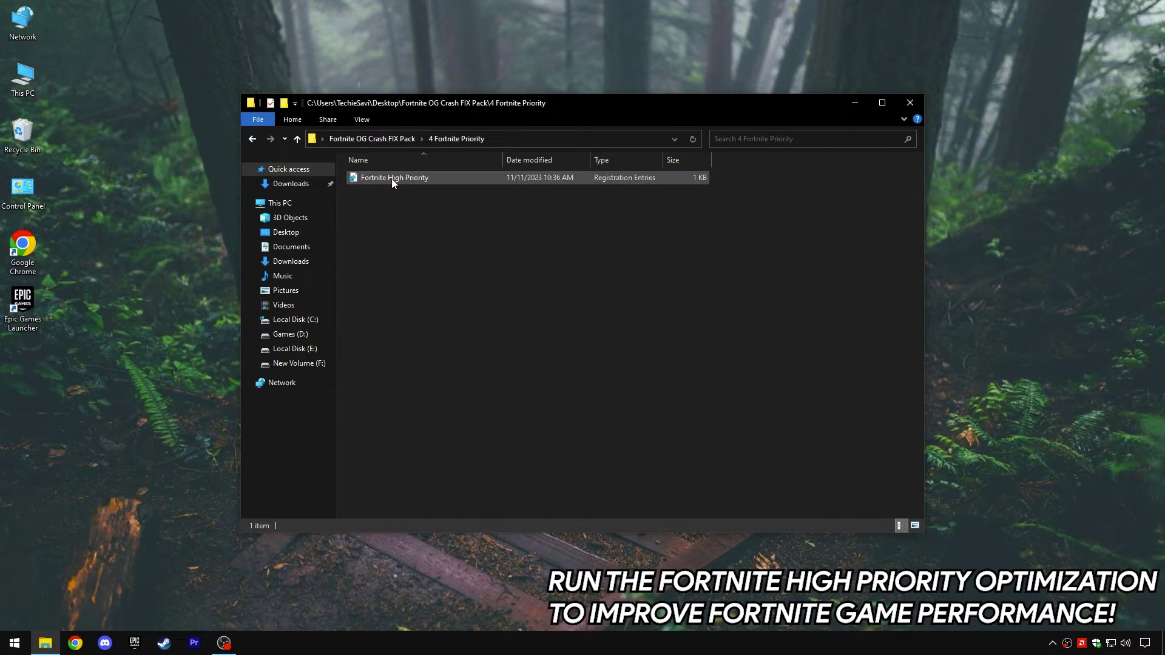
{"action": "right_click", "coordinate": [391, 179]}
{"action": "left_click", "coordinate": [419, 188]}
{"action": "left_click", "coordinate": [674, 340]}
{"action": "left_click", "coordinate": [724, 321]}
Step: Run the install_all batch file from the pack's 5 Visual-C-Runtimes-All-in-One folder as administrator
{"action": "left_click", "coordinate": [387, 138]}
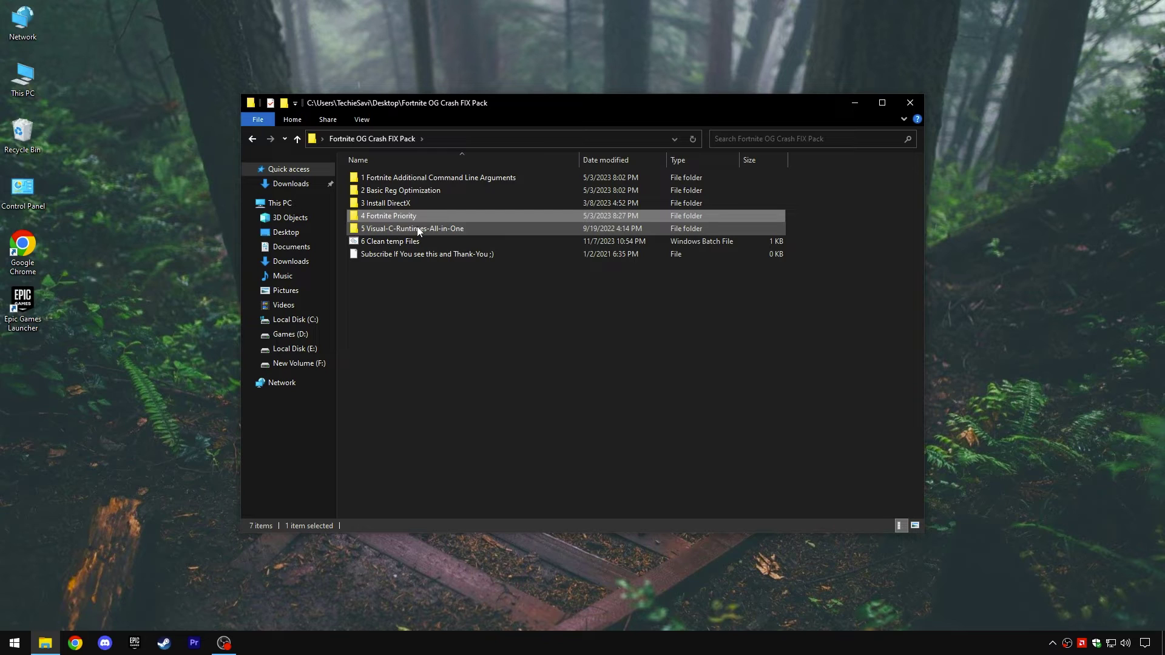
{"action": "double_click", "coordinate": [417, 228]}
{"action": "right_click", "coordinate": [371, 178]}
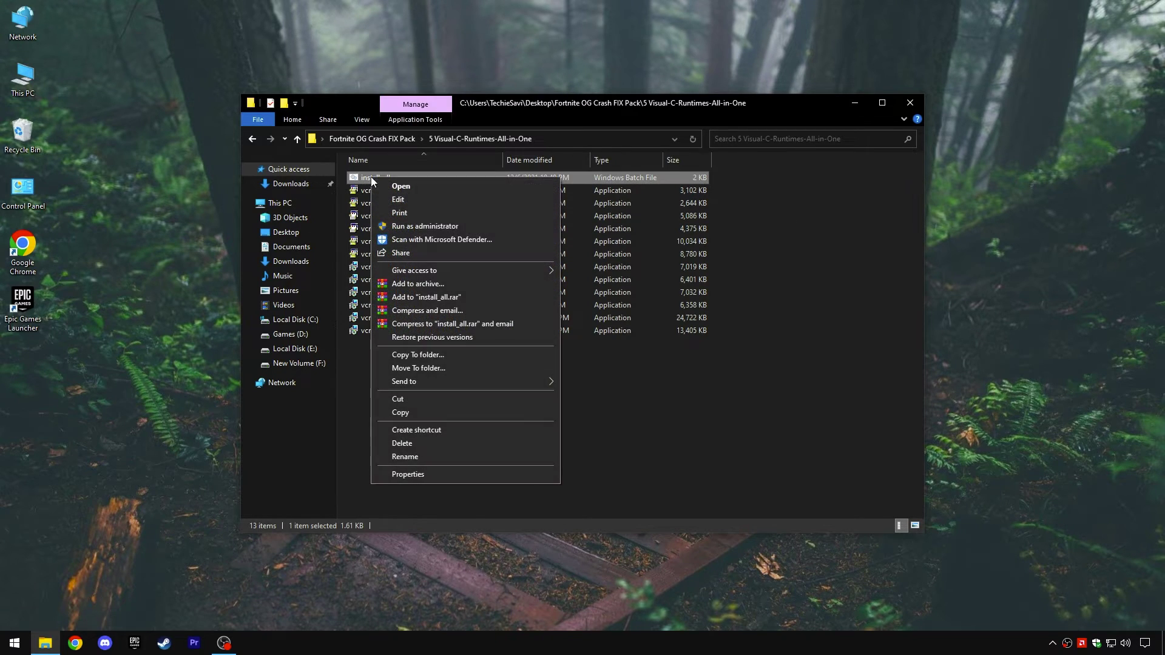
{"action": "left_click", "coordinate": [417, 224]}
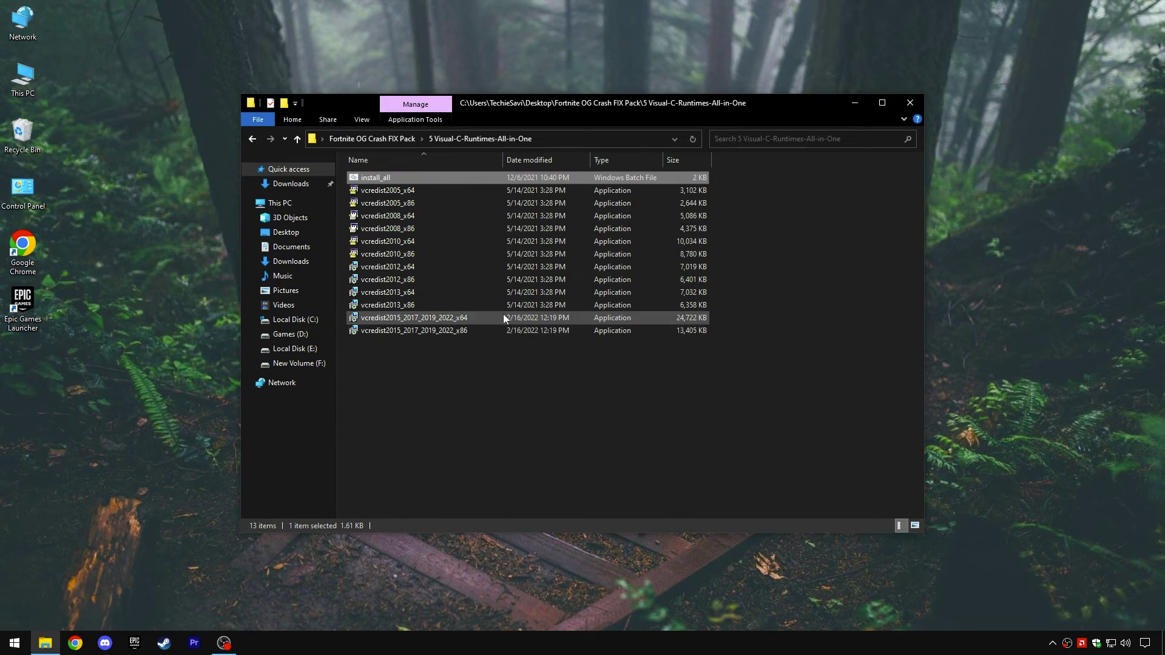
Step: Run the pack's 6 Clean temp Files batch file, confirm deleting all temporary files, and close the pack folder
{"action": "left_click", "coordinate": [379, 139]}
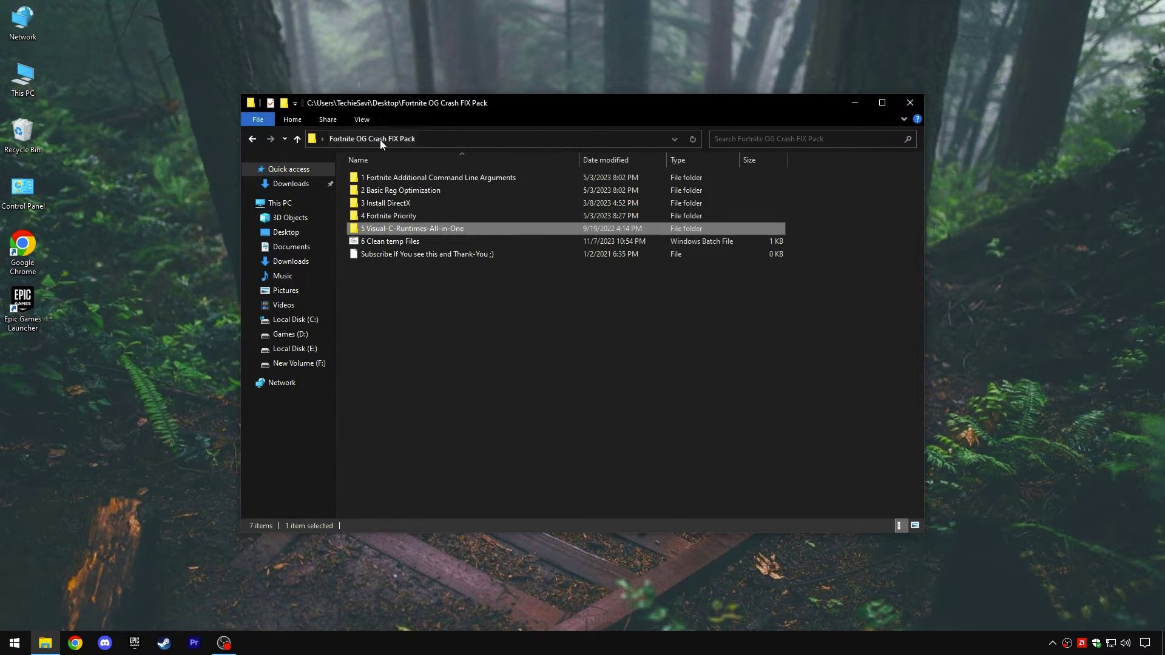
{"action": "left_click", "coordinate": [374, 243]}
{"action": "right_click", "coordinate": [392, 243]}
{"action": "left_click", "coordinate": [420, 257]}
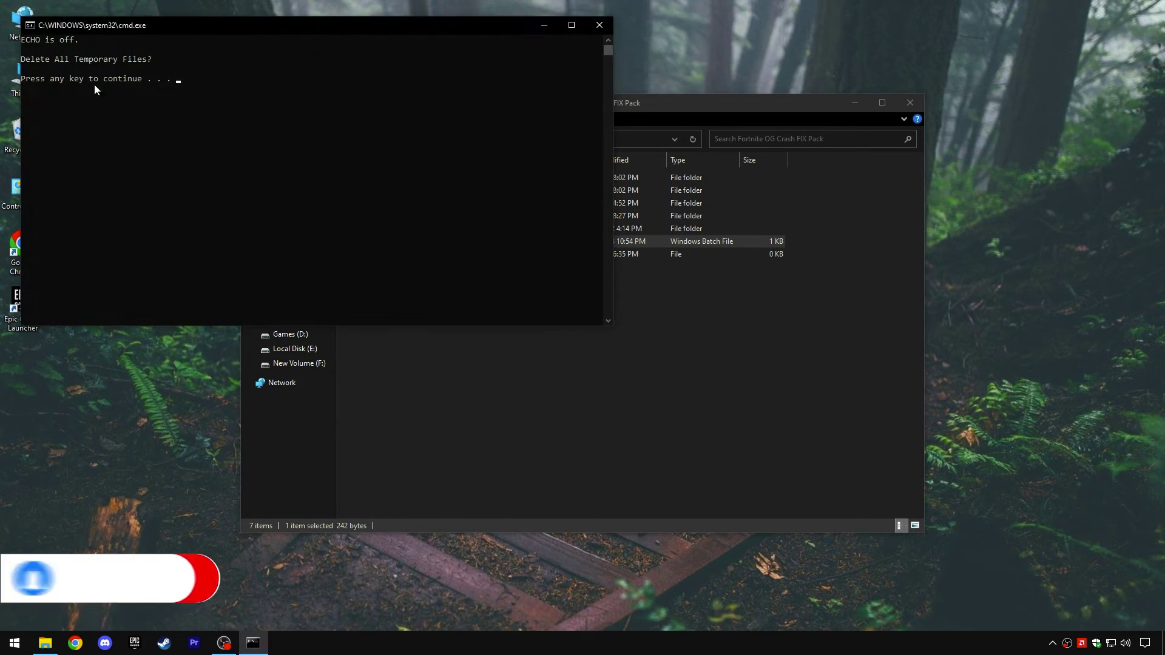
{"action": "left_click", "coordinate": [164, 68]}
{"action": "left_click_drag", "start_coordinate": [25, 86], "coordinate": [601, 88]}
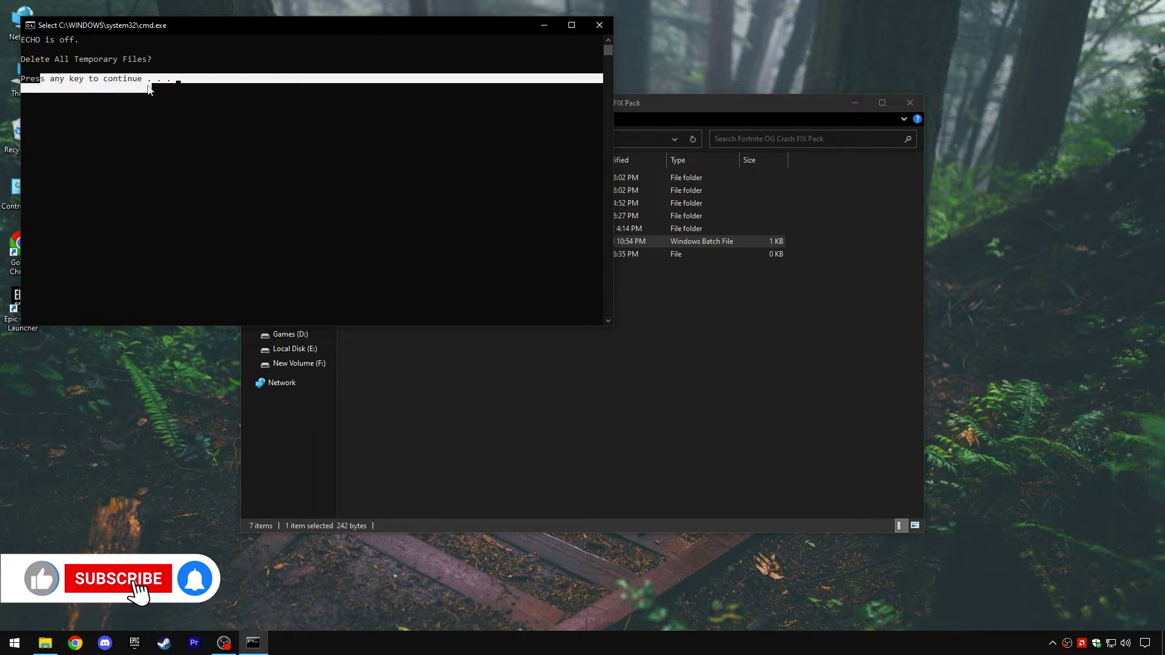
{"action": "key", "text": "Return"}
{"action": "key", "text": "Return"}
{"action": "left_click", "coordinate": [207, 305]}
{"action": "left_click", "coordinate": [599, 25]}
{"action": "left_click_drag", "start_coordinate": [504, 304], "coordinate": [598, 176]}
{"action": "left_click", "coordinate": [571, 317]}
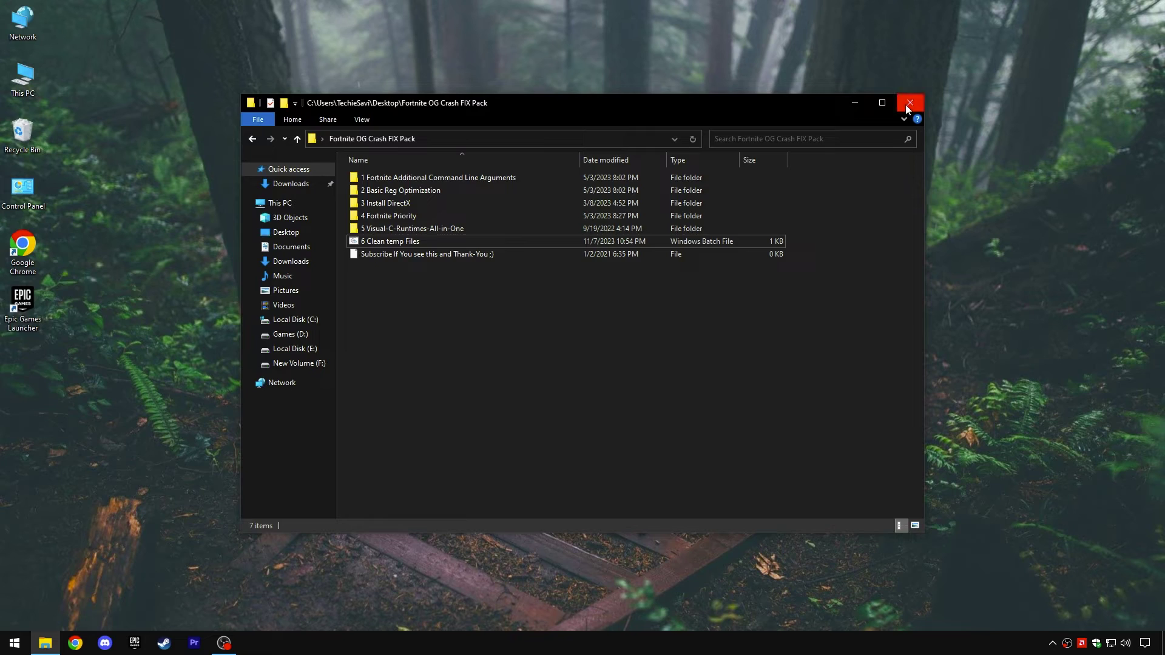
{"action": "left_click", "coordinate": [905, 105]}
Step: Open the AppData folder by running Appdata from the Run dialog
{"action": "right_click", "coordinate": [15, 642]}
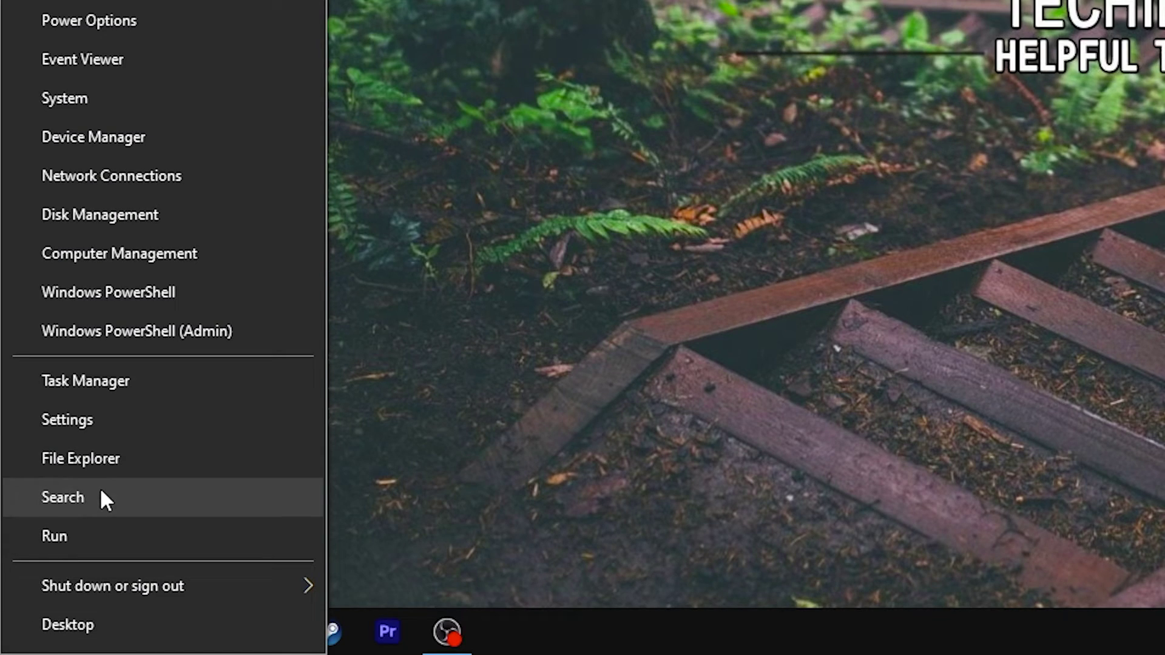
{"action": "left_click", "coordinate": [95, 531]}
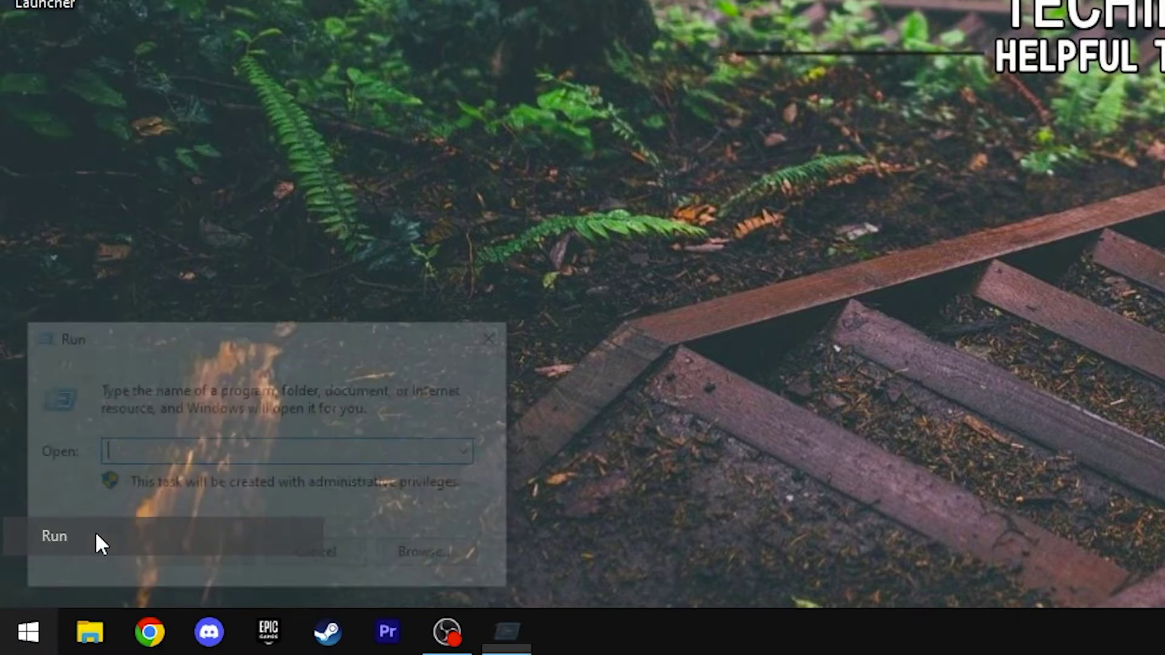
{"action": "type", "text": "Appdata"}
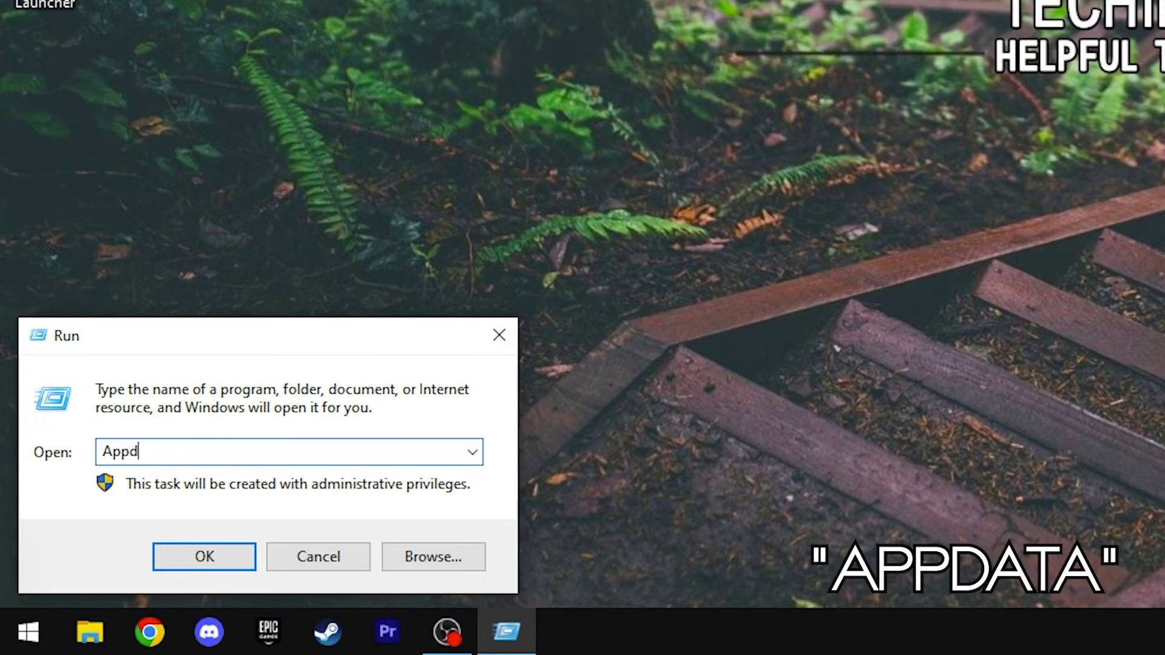
{"action": "double_click", "coordinate": [221, 461]}
{"action": "left_click", "coordinate": [230, 552]}
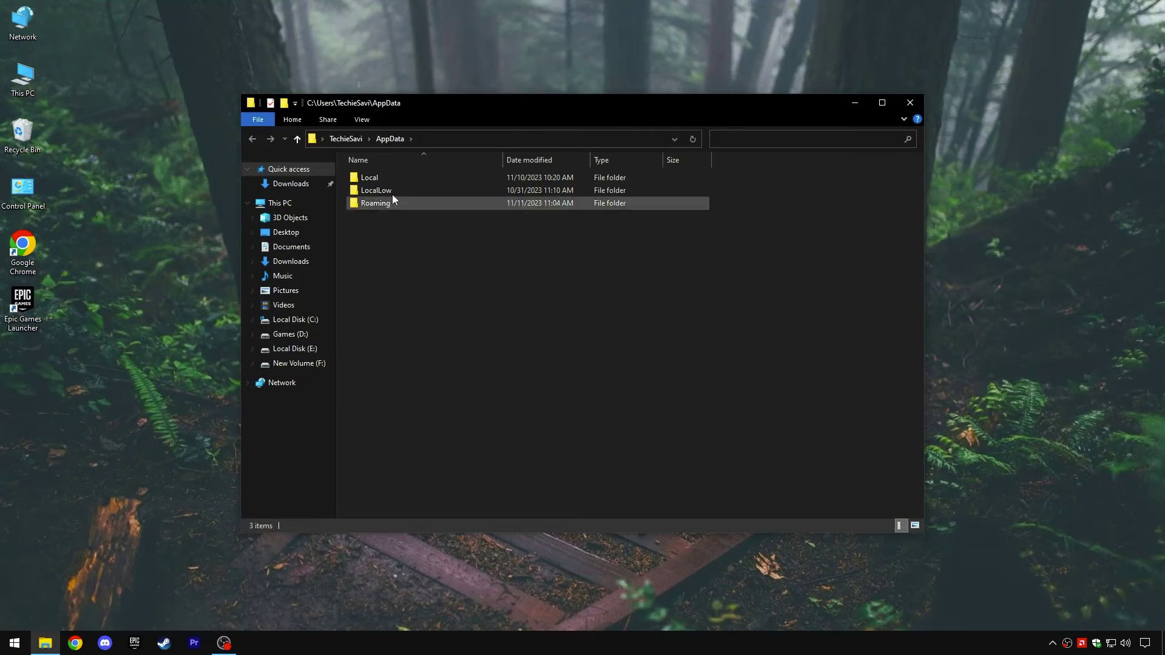
Step: Open the GameUserSettings file in Local\FortniteGame\Saved\Config\WindowsClient for editing
{"action": "double_click", "coordinate": [387, 178]}
{"action": "left_click_drag", "start_coordinate": [923, 271], "coordinate": [916, 352]}
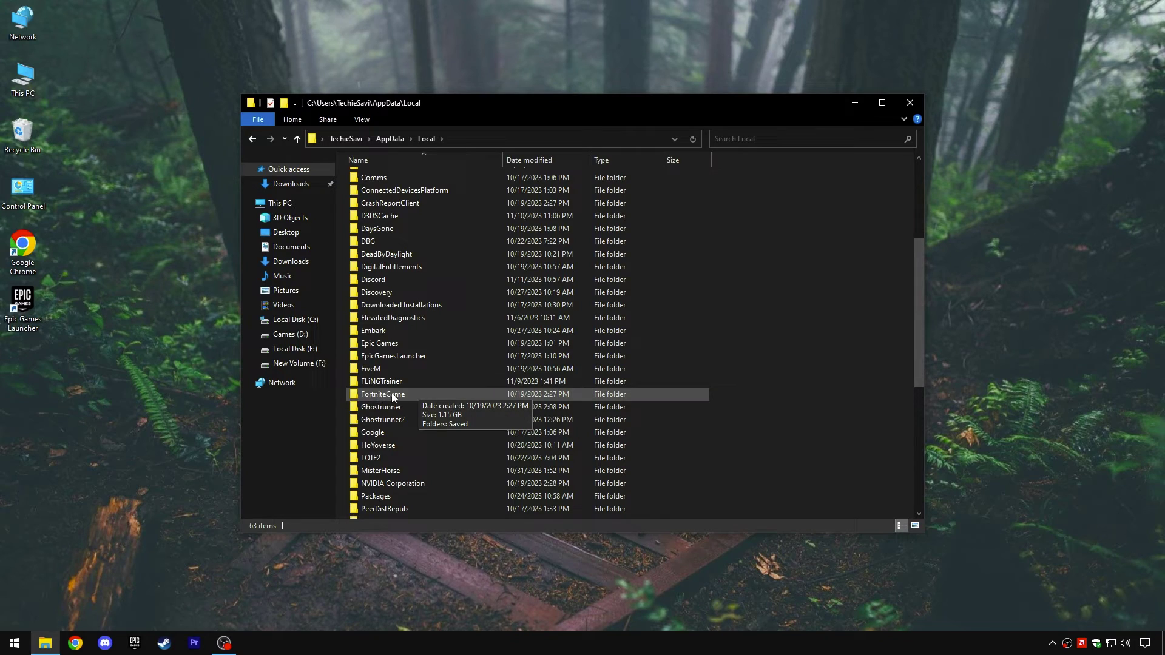
{"action": "double_click", "coordinate": [392, 396]}
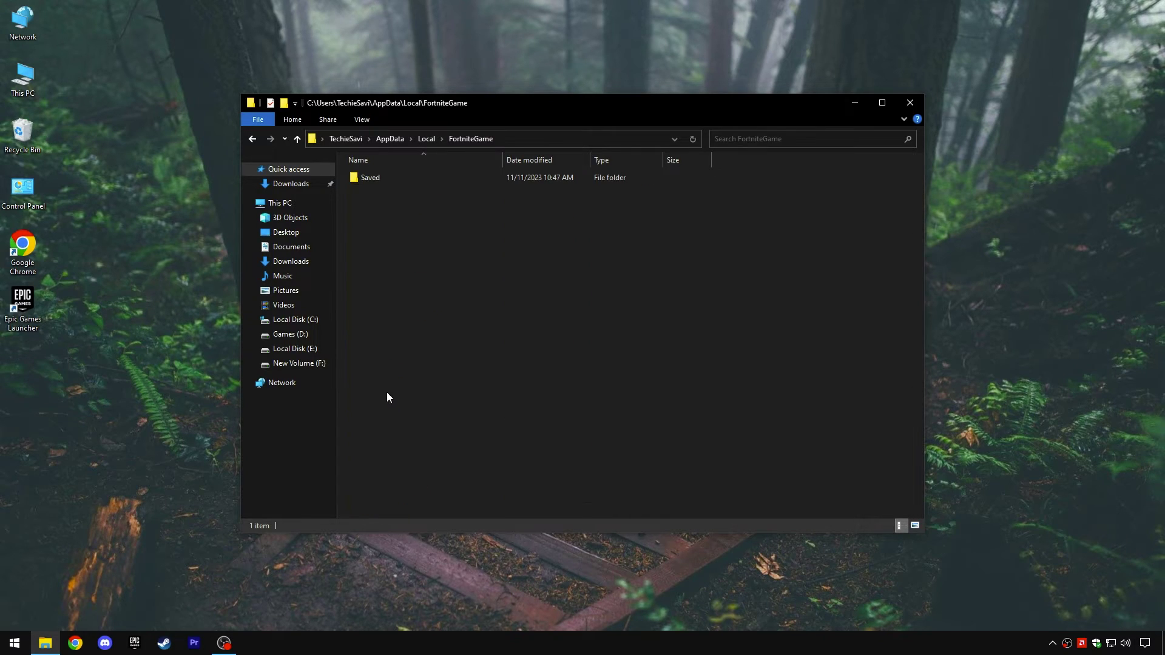
{"action": "double_click", "coordinate": [384, 179]}
{"action": "double_click", "coordinate": [383, 191]}
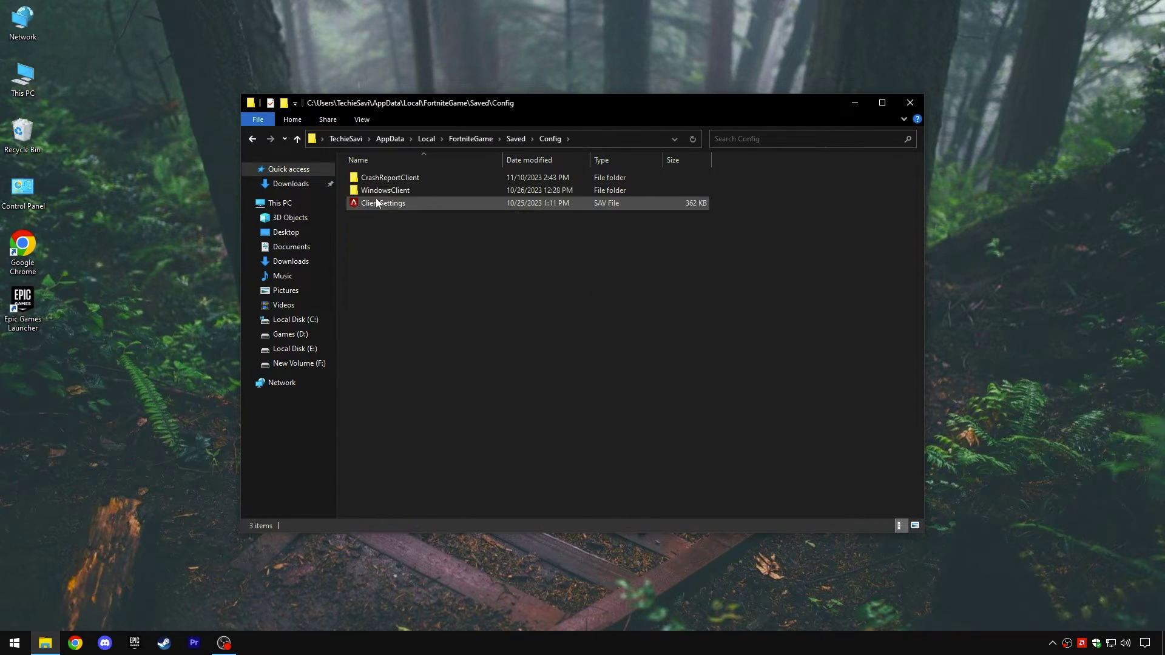
{"action": "double_click", "coordinate": [388, 187]}
{"action": "right_click", "coordinate": [402, 178]}
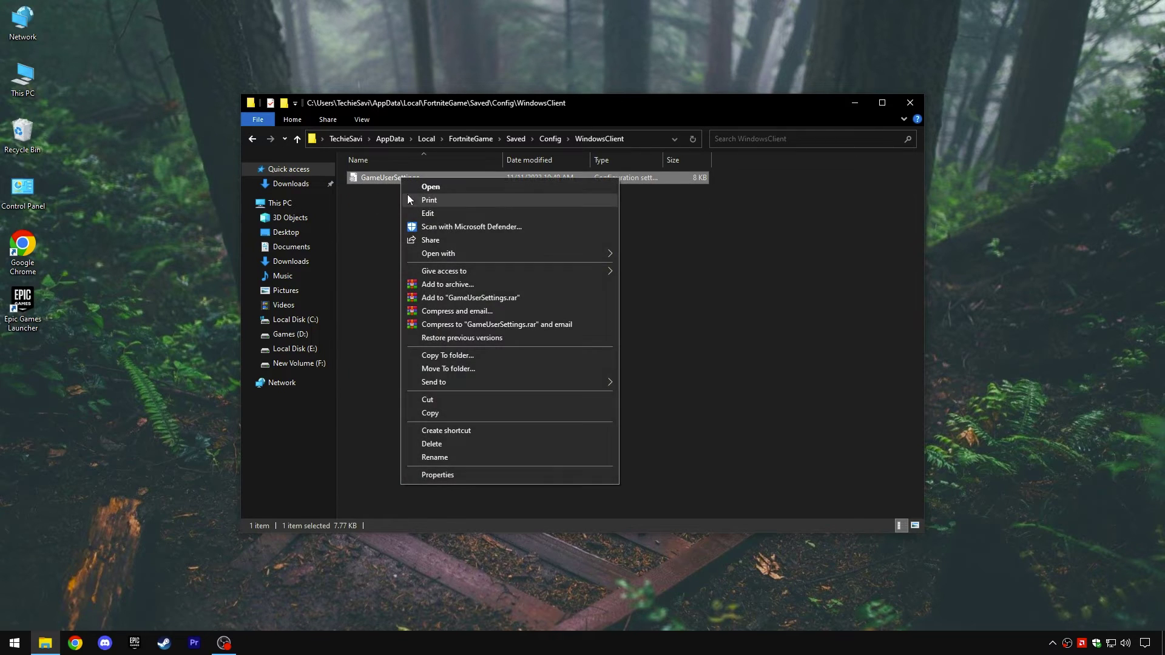
{"action": "left_click", "coordinate": [431, 215]}
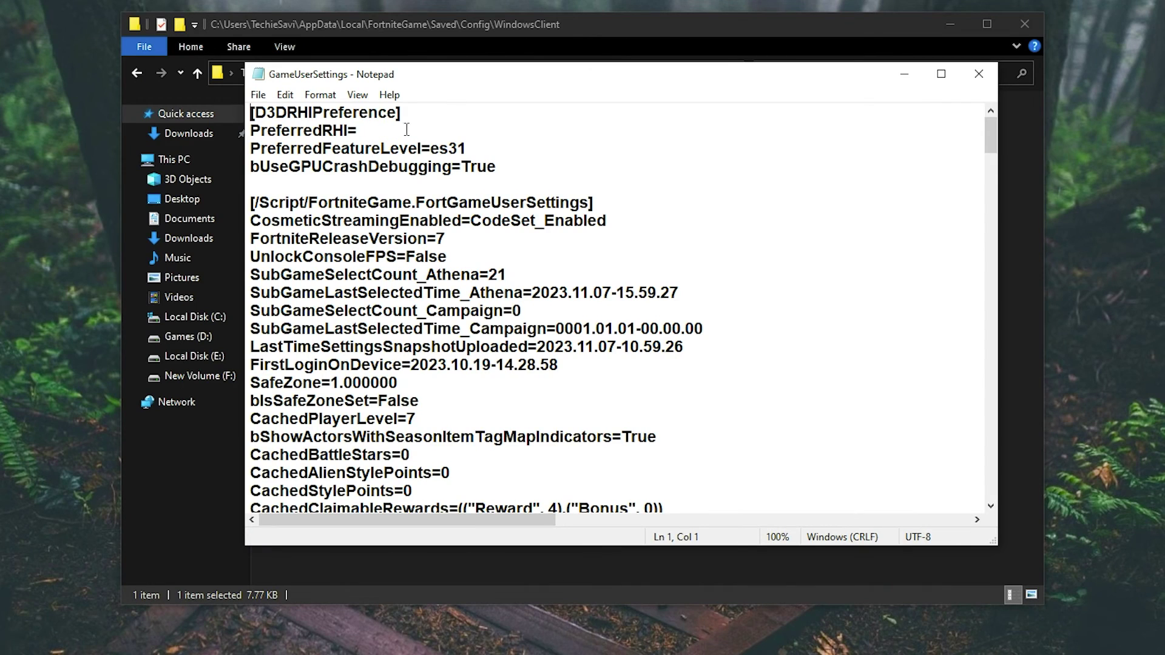
Step: Set PreferredRHI to dx11 under D3DRHIPreference, then save and close the GameUserSettings file
{"action": "left_click_drag", "start_coordinate": [251, 112], "coordinate": [496, 167]}
{"action": "left_click", "coordinate": [497, 166]}
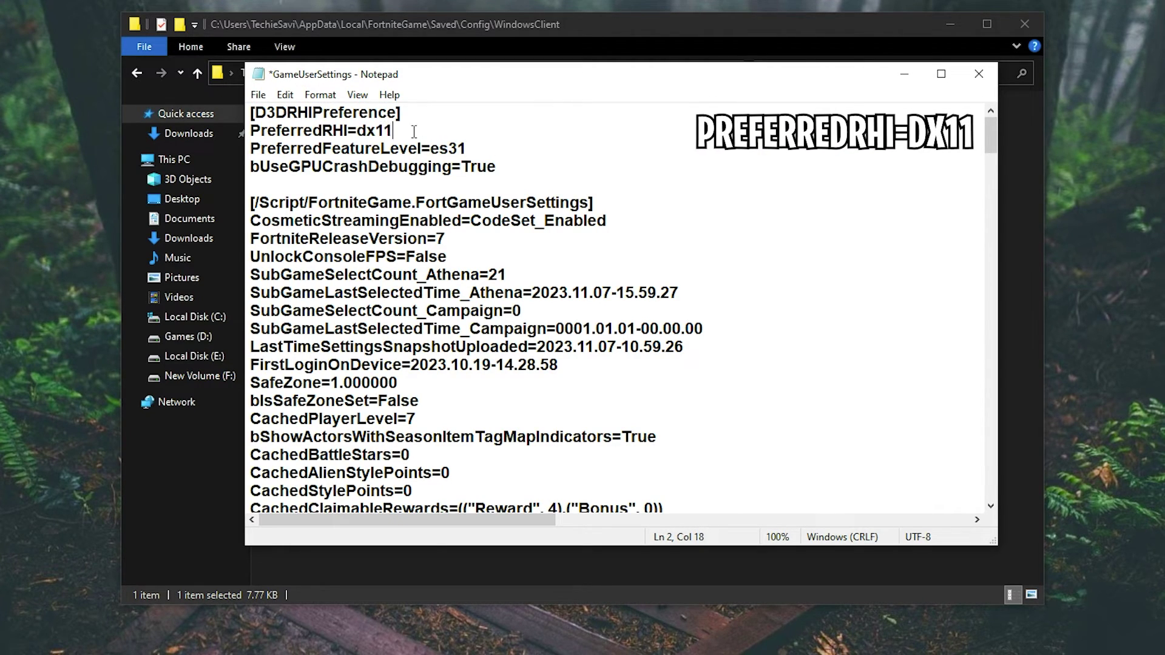
{"action": "mouse_move", "coordinate": [381, 134]}
{"action": "left_mouse_down"}
{"action": "mouse_move", "coordinate": [271, 137]}
{"action": "mouse_move", "coordinate": [394, 130]}
{"action": "left_mouse_up"}
{"action": "left_click", "coordinate": [251, 135]}
{"action": "left_click", "coordinate": [395, 131]}
{"action": "left_click", "coordinate": [258, 94]}
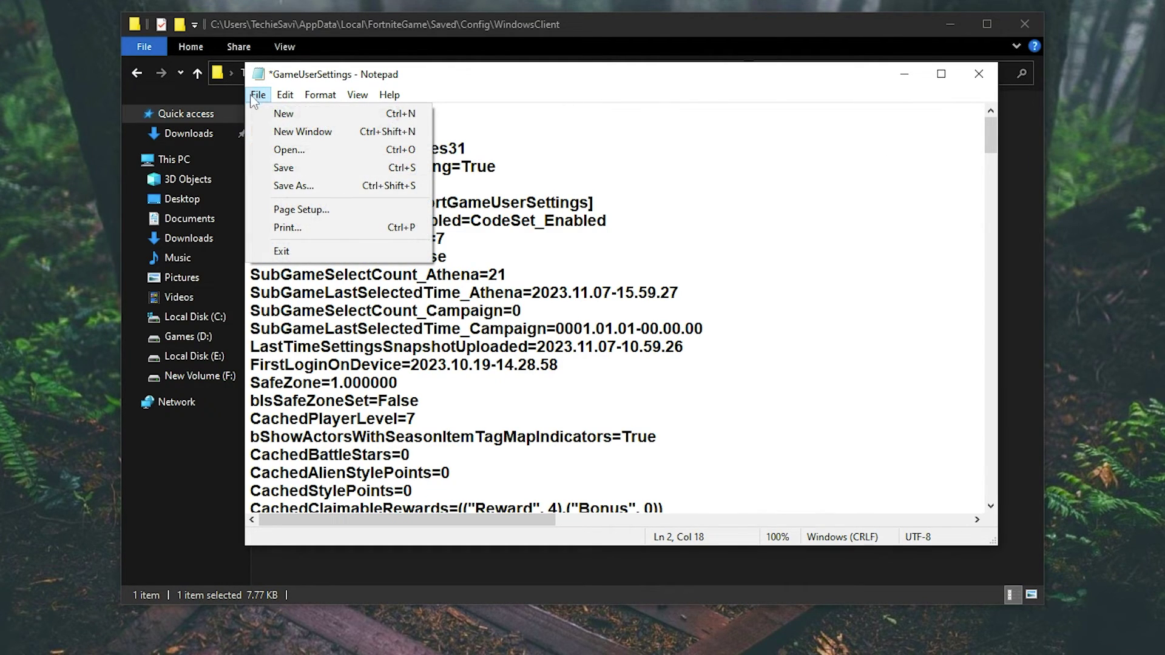
{"action": "left_click", "coordinate": [284, 167]}
{"action": "left_click_drag", "start_coordinate": [393, 131], "coordinate": [250, 126]}
{"action": "left_click", "coordinate": [406, 128]}
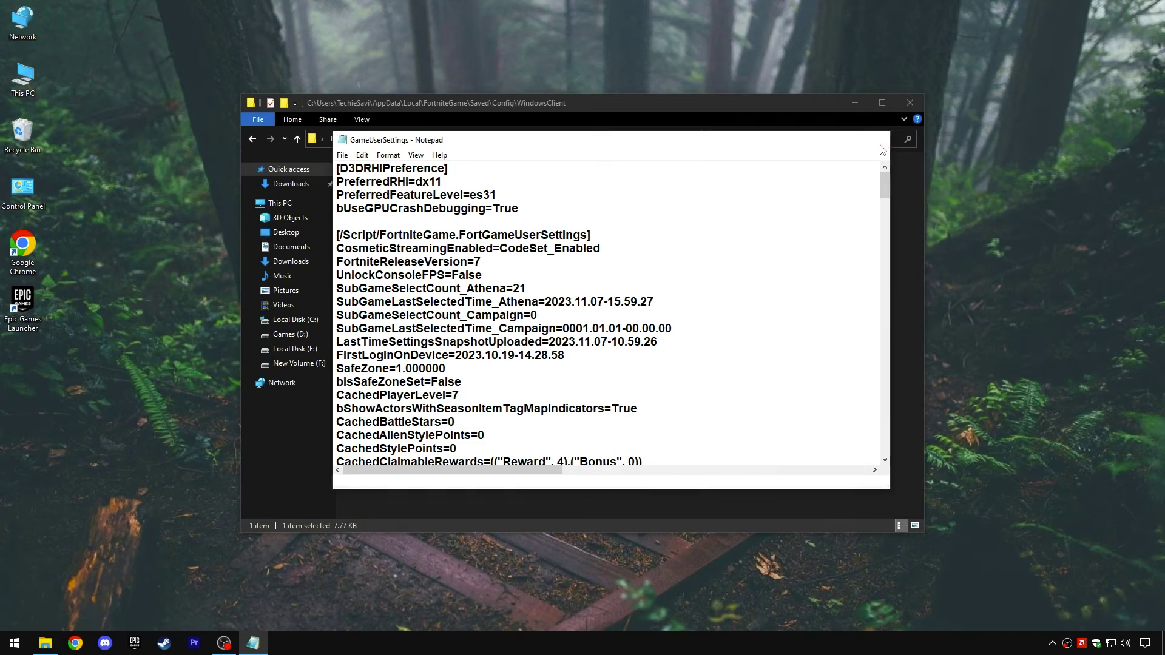
{"action": "left_click", "coordinate": [978, 76]}
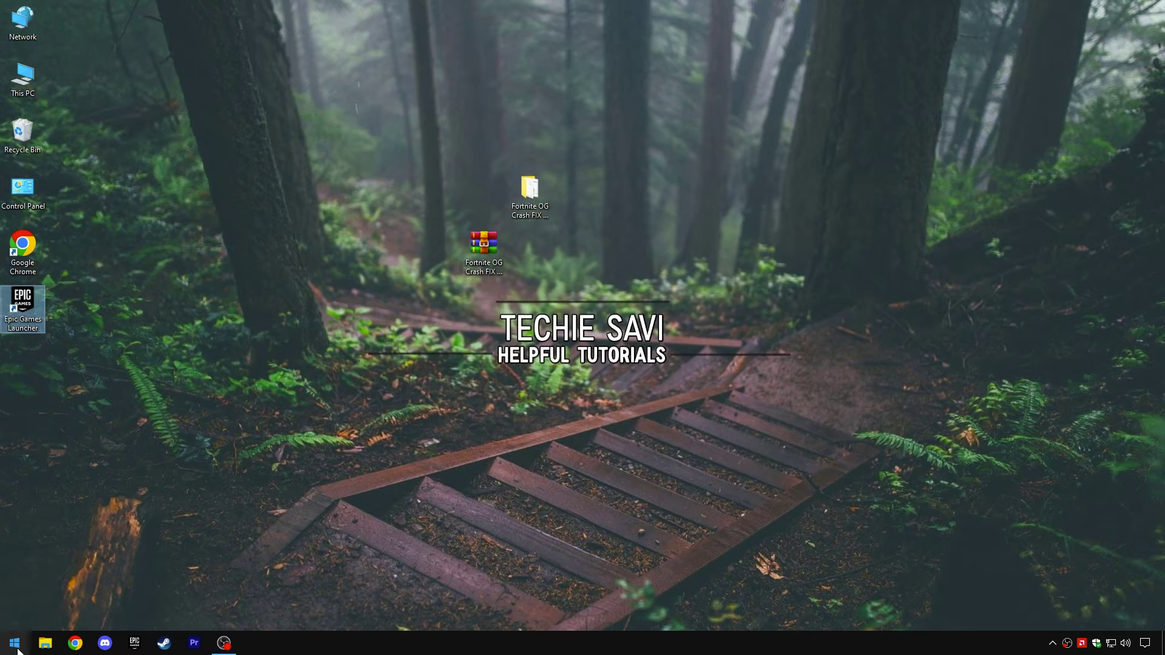
Step: Open System Configuration by running Msconfig from the Run dialog
{"action": "right_click", "coordinate": [16, 644]}
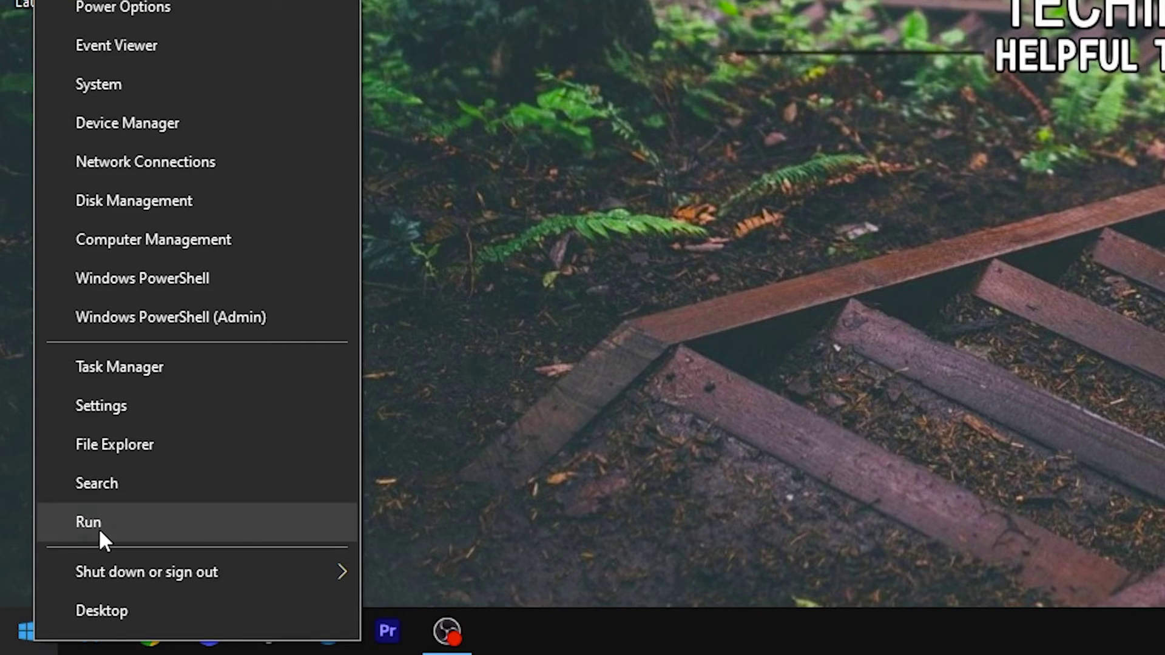
{"action": "left_click", "coordinate": [49, 596]}
{"action": "type", "text": "Msconfig"}
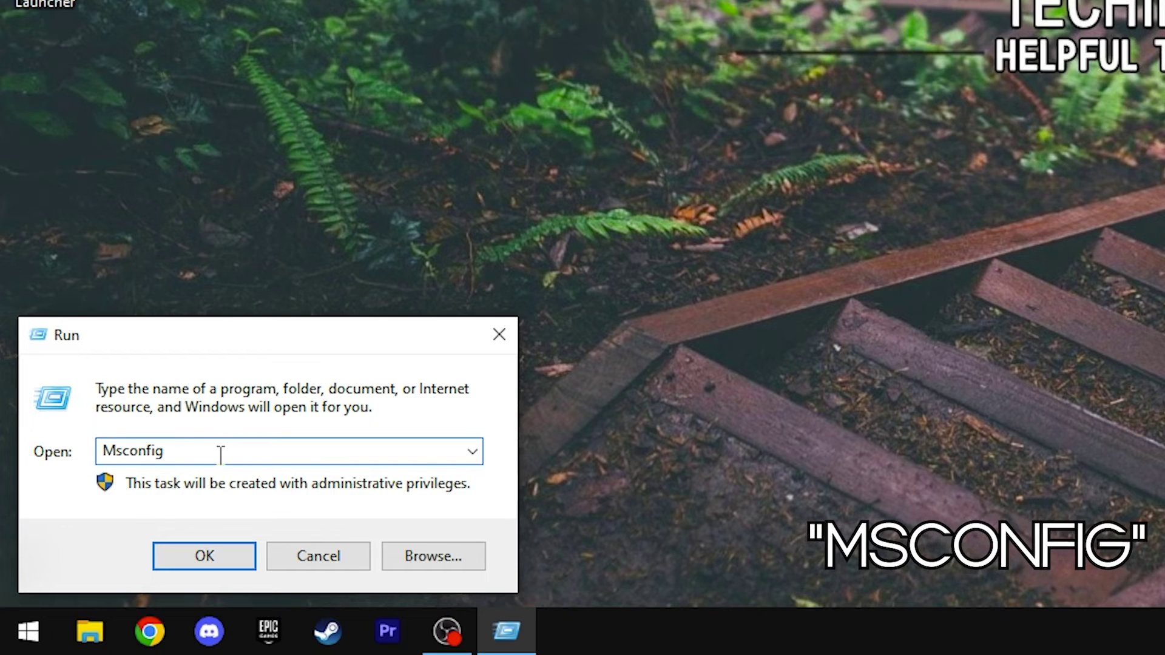
{"action": "left_click_drag", "start_coordinate": [221, 455], "coordinate": [26, 468]}
{"action": "left_click", "coordinate": [199, 459]}
{"action": "left_click", "coordinate": [231, 555]}
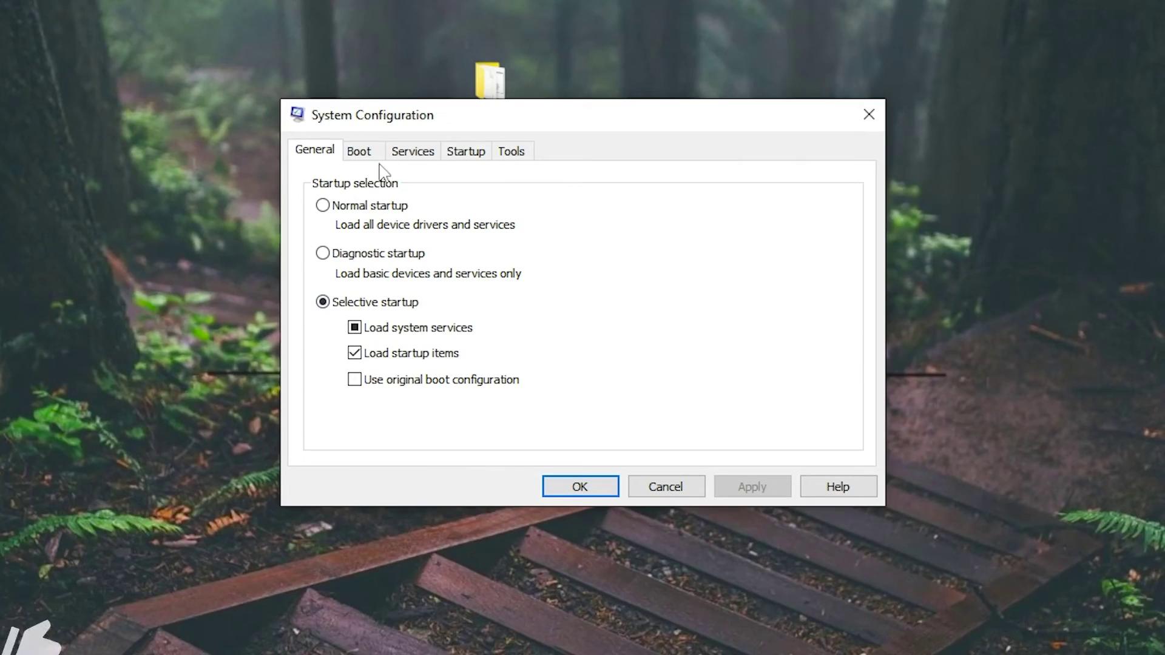
Step: Enable the number of processors setting in the advanced boot options and set it to 16
{"action": "left_click", "coordinate": [461, 230]}
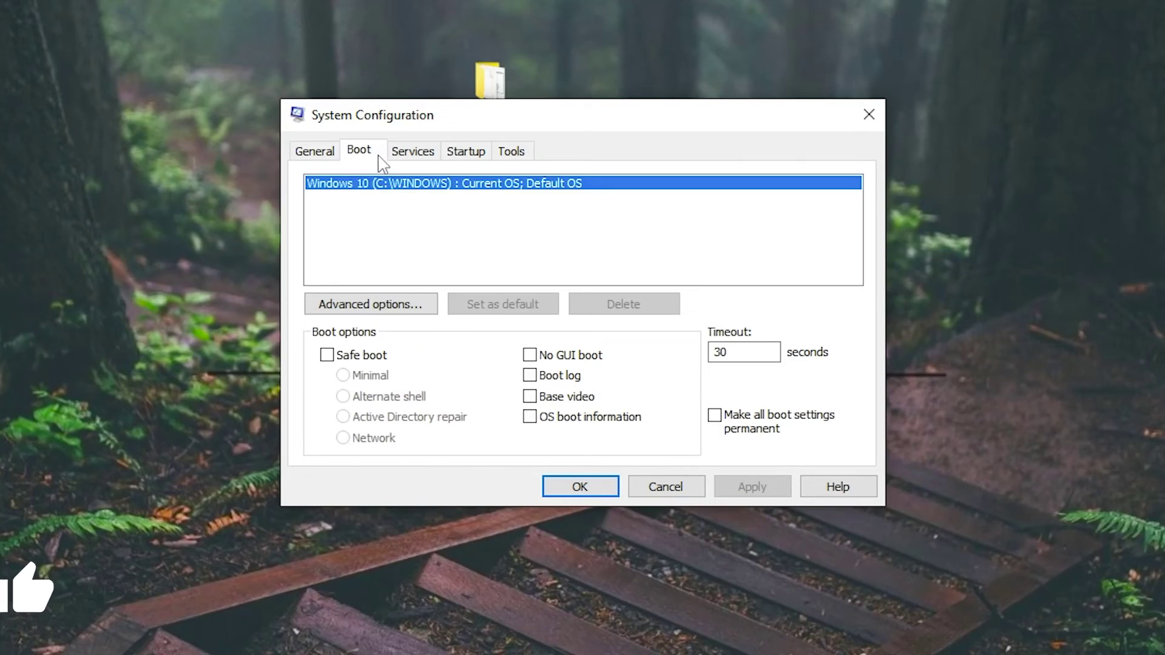
{"action": "left_click", "coordinate": [472, 314]}
{"action": "left_click", "coordinate": [421, 154]}
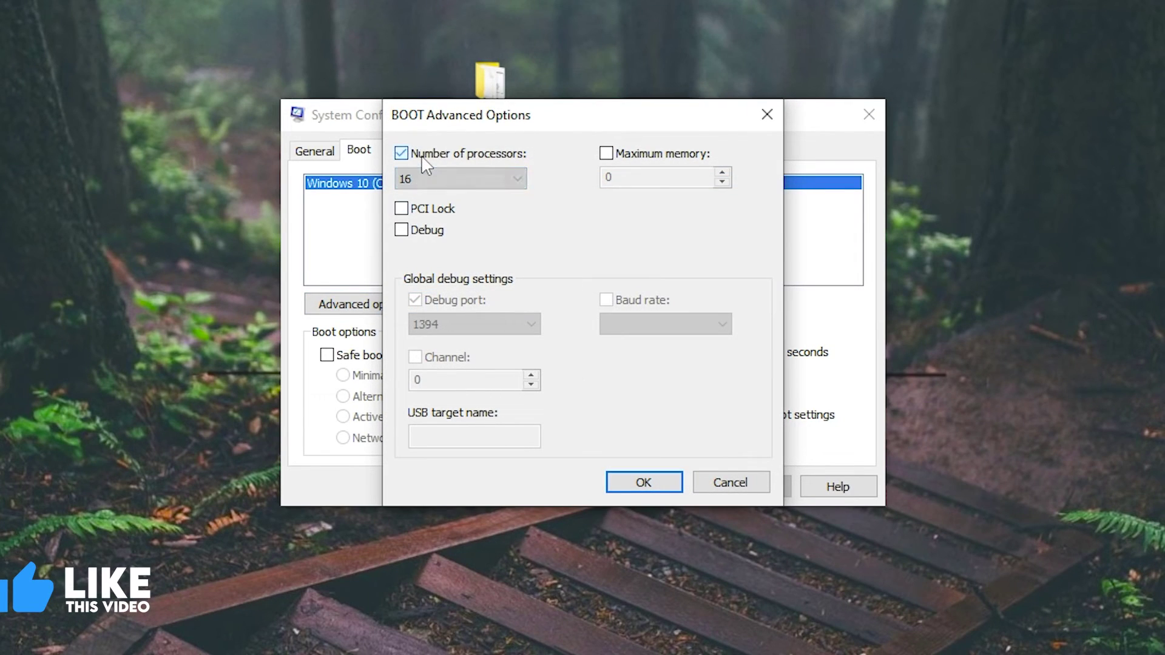
{"action": "left_click", "coordinate": [421, 155]}
{"action": "left_click", "coordinate": [437, 178]}
{"action": "left_click", "coordinate": [400, 405]}
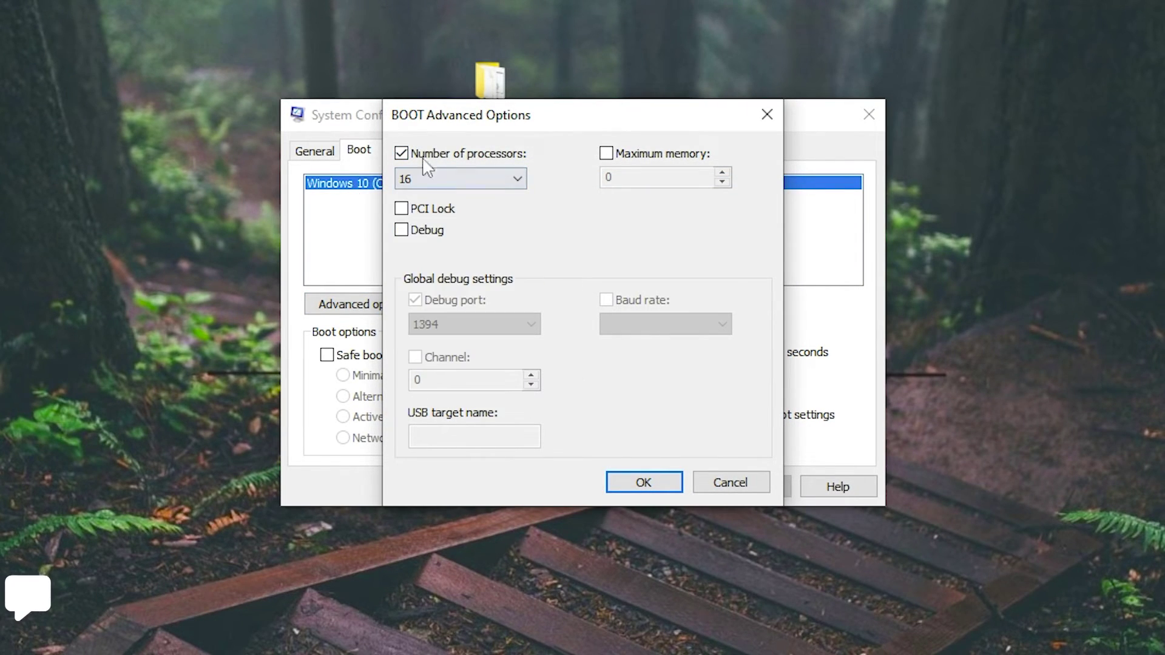
{"action": "left_click", "coordinate": [648, 482]}
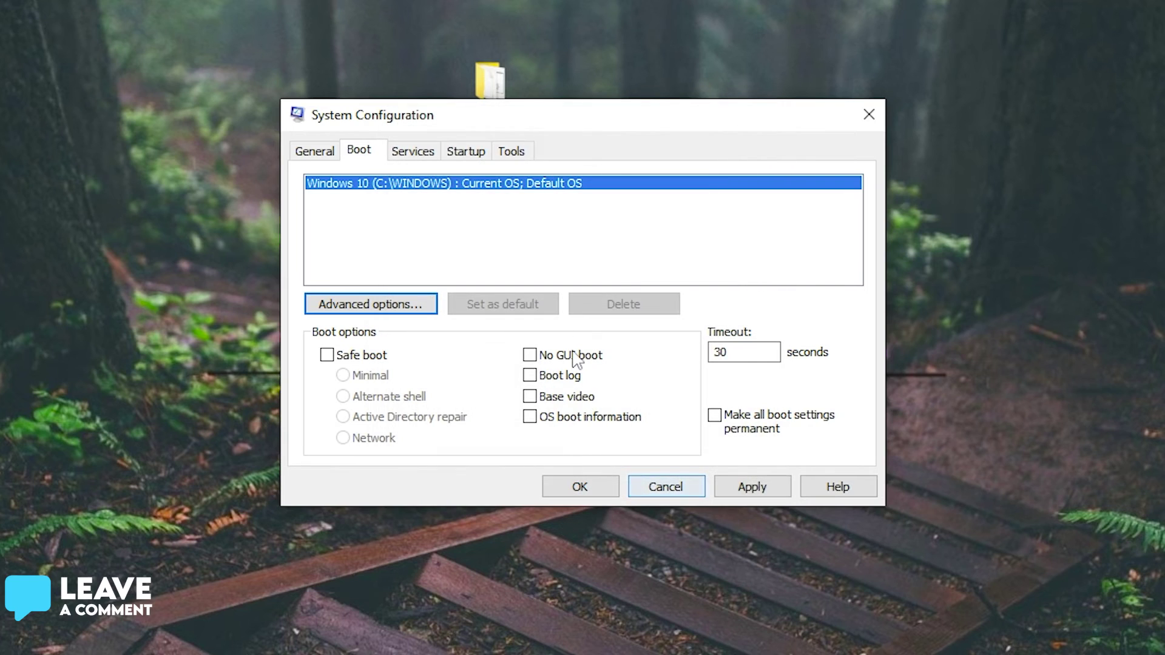
Step: Hide all Microsoft services, enable Epic Online Services, and apply the System Configuration changes
{"action": "left_click", "coordinate": [407, 149]}
{"action": "left_click", "coordinate": [318, 449]}
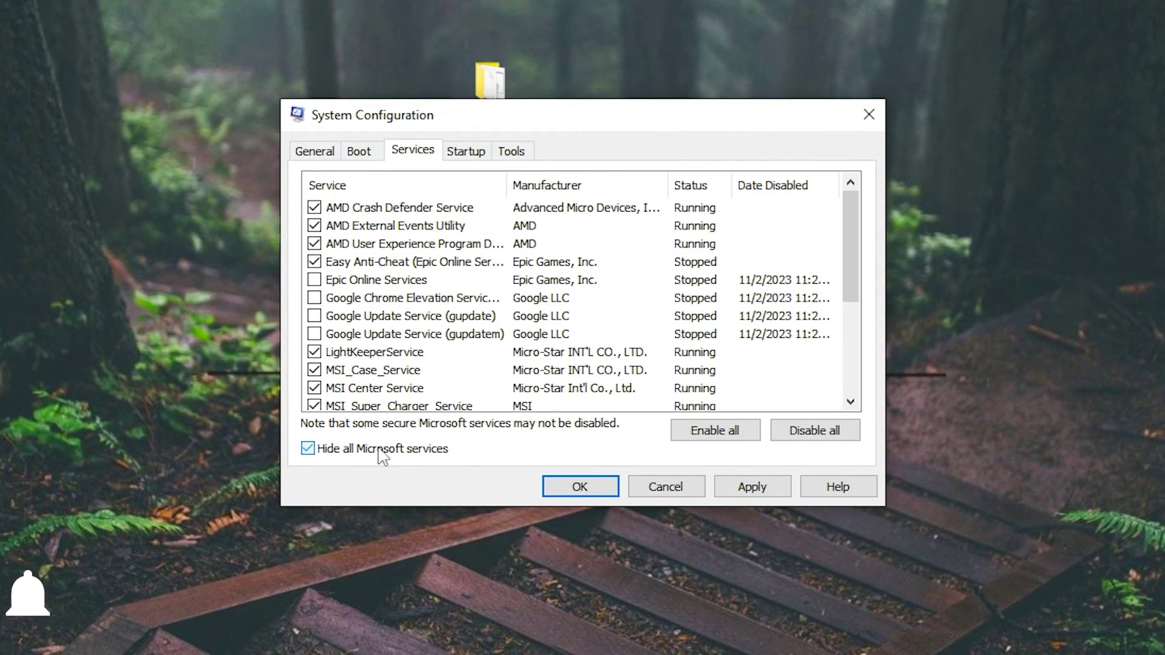
{"action": "left_click", "coordinate": [315, 280]}
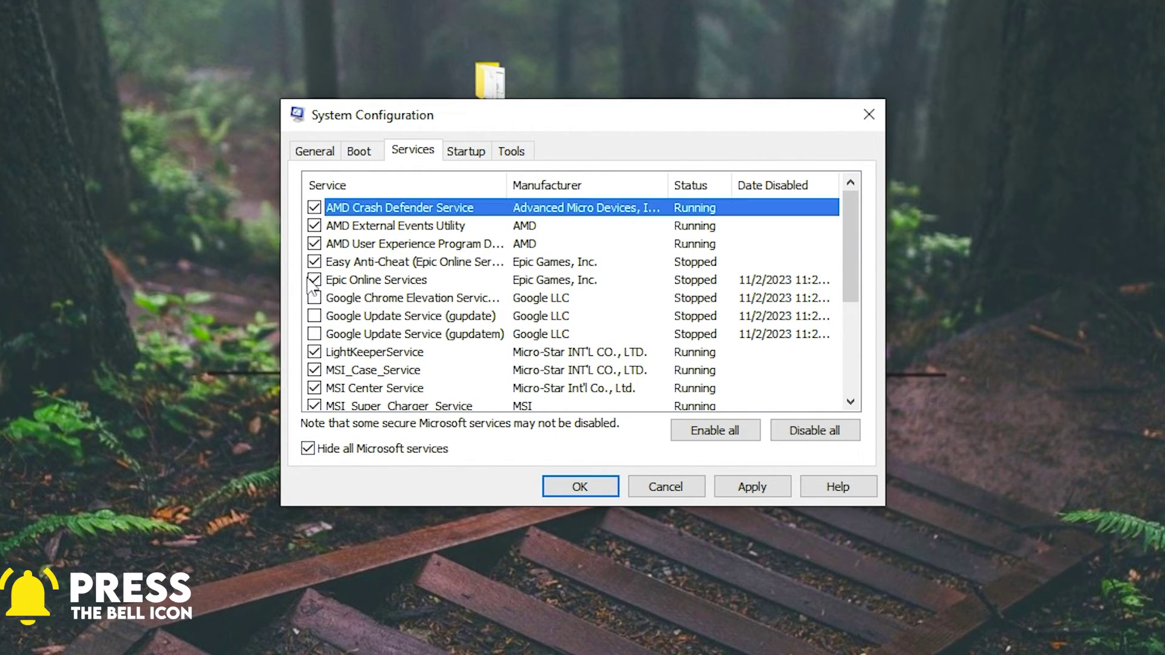
{"action": "left_click", "coordinate": [360, 283]}
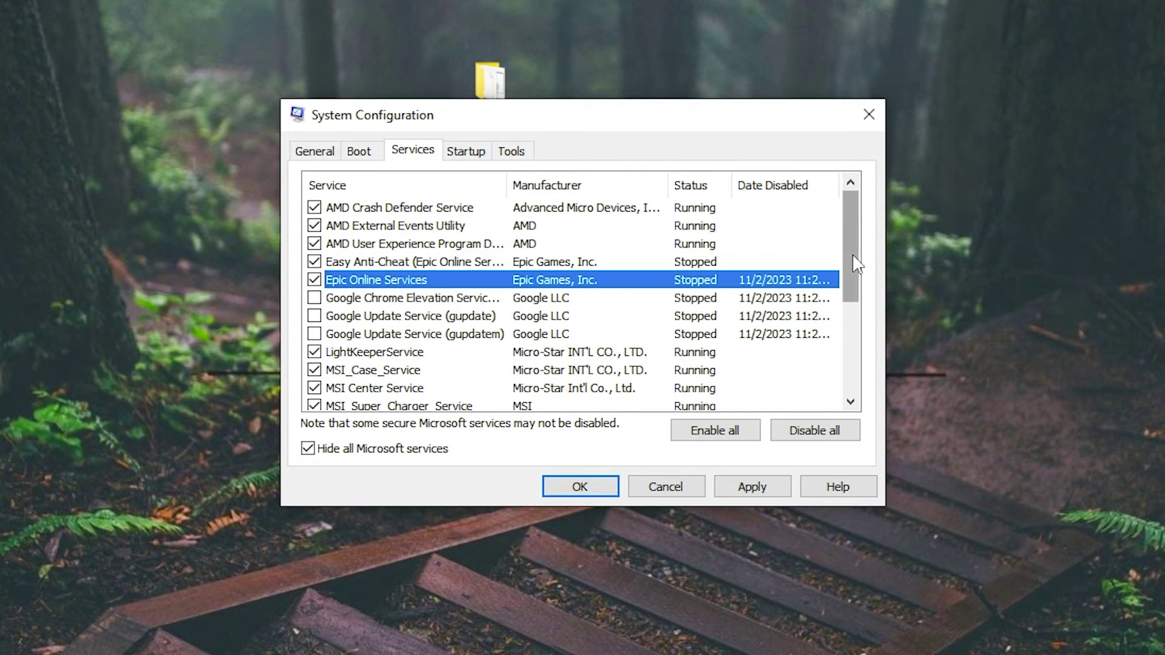
{"action": "scroll", "coordinate": [854, 295], "scroll_direction": "down", "scroll_amount": 1}
{"action": "scroll", "coordinate": [854, 294], "scroll_direction": "down", "scroll_amount": 3}
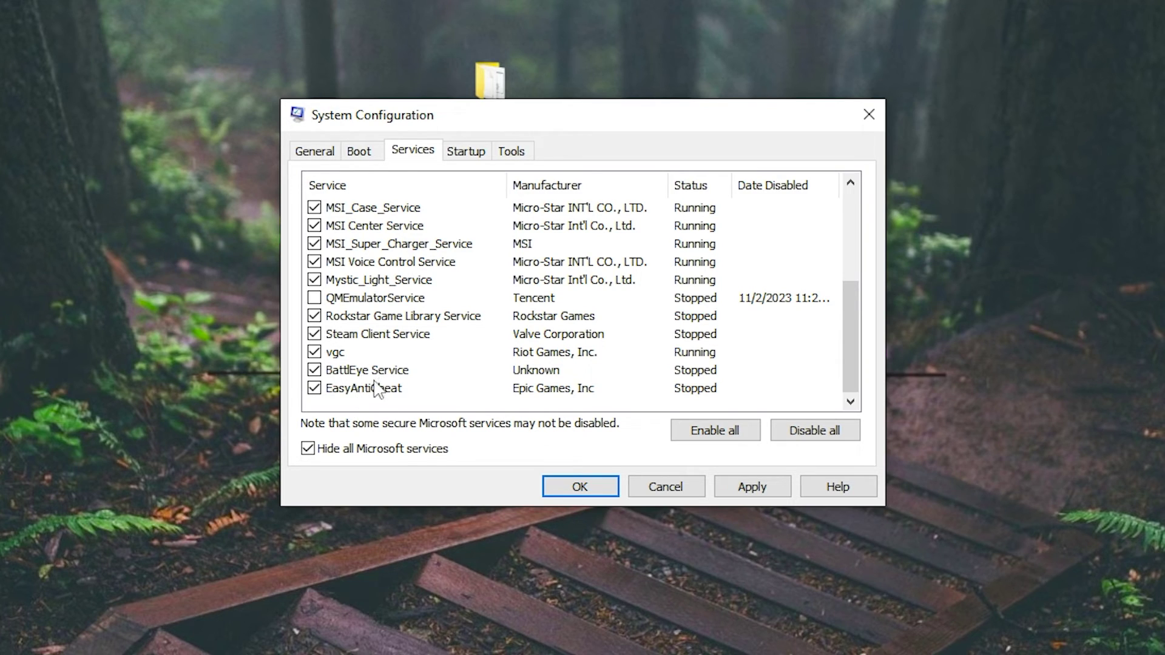
{"action": "left_click", "coordinate": [750, 488]}
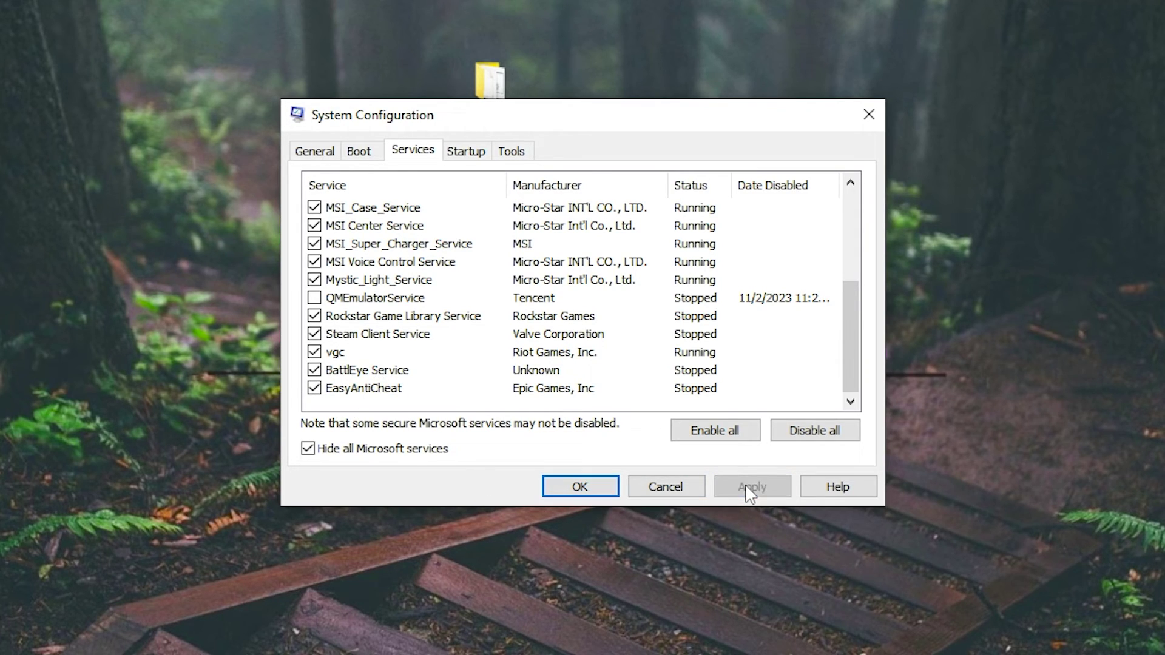
{"action": "left_click", "coordinate": [613, 489]}
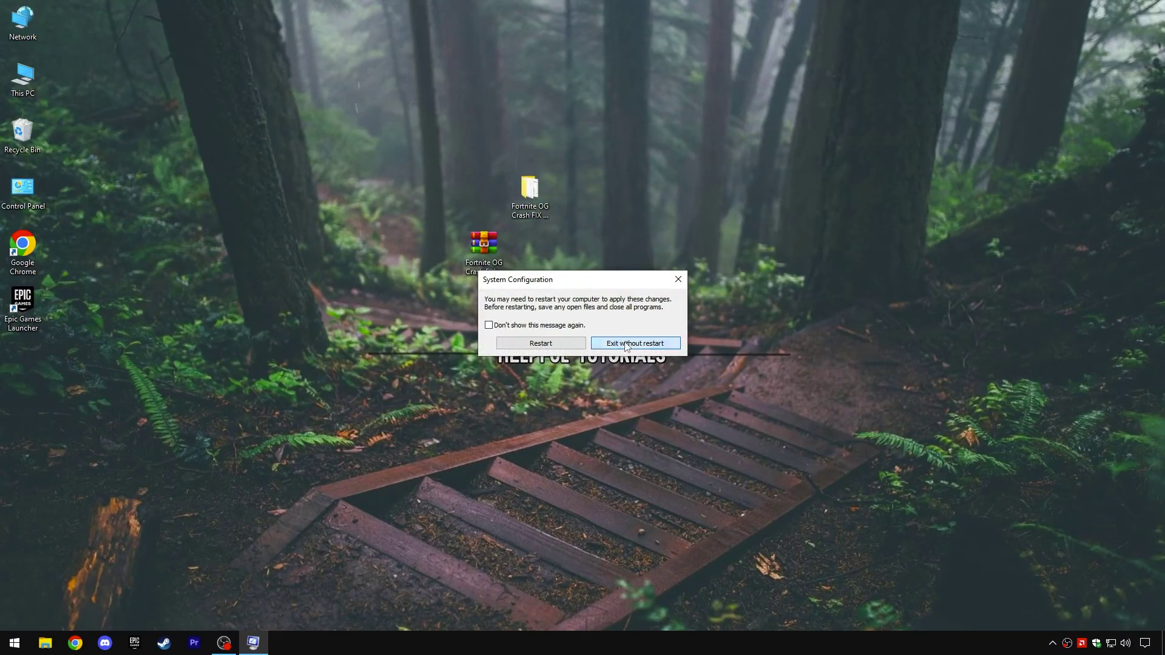
Step: Exit System Configuration without restarting the computer
{"action": "left_click", "coordinate": [626, 344]}
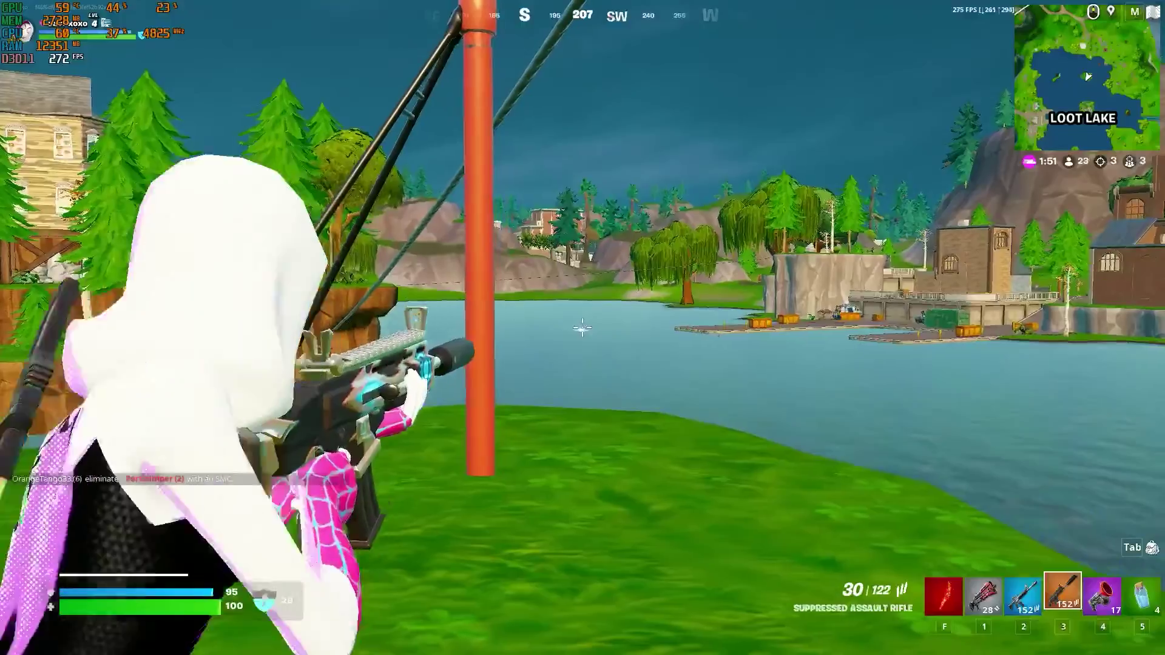
{"action": "left_click", "coordinate": [582, 328]}
{"action": "left_click", "coordinate": [582, 328]}
{"action": "left_click", "coordinate": [582, 328]}
{"action": "left_click", "coordinate": [582, 329]}
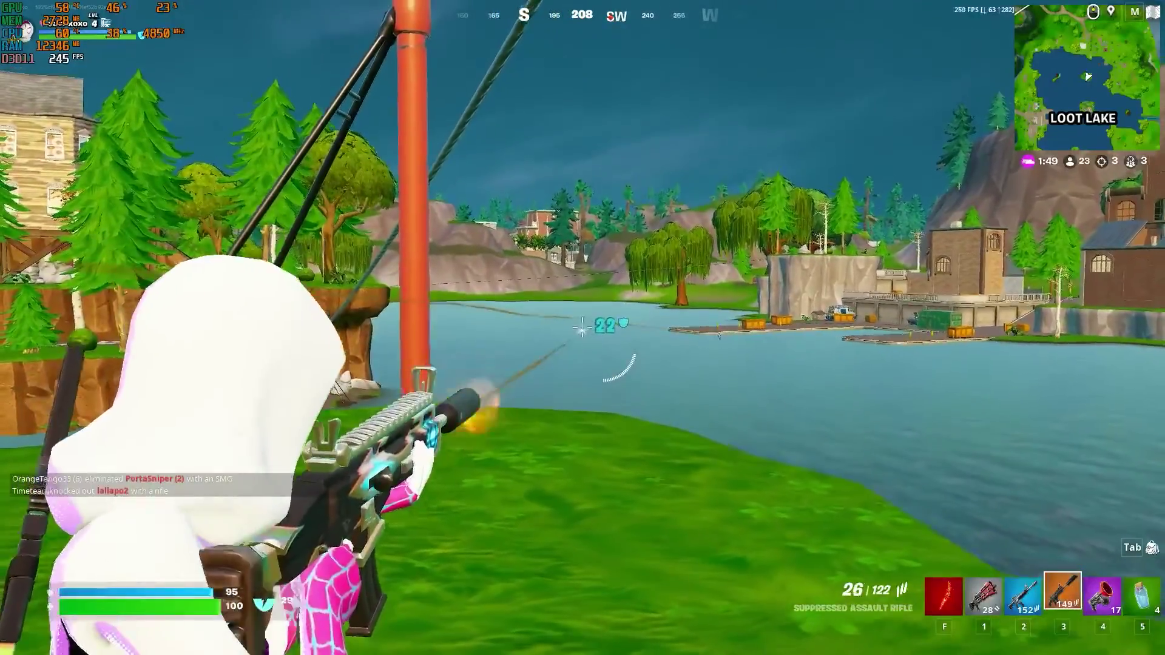
{"action": "left_click", "coordinate": [582, 329]}
{"action": "left_click", "coordinate": [582, 328]}
{"action": "left_click", "coordinate": [582, 328]}
{"action": "left_click", "coordinate": [582, 328]}
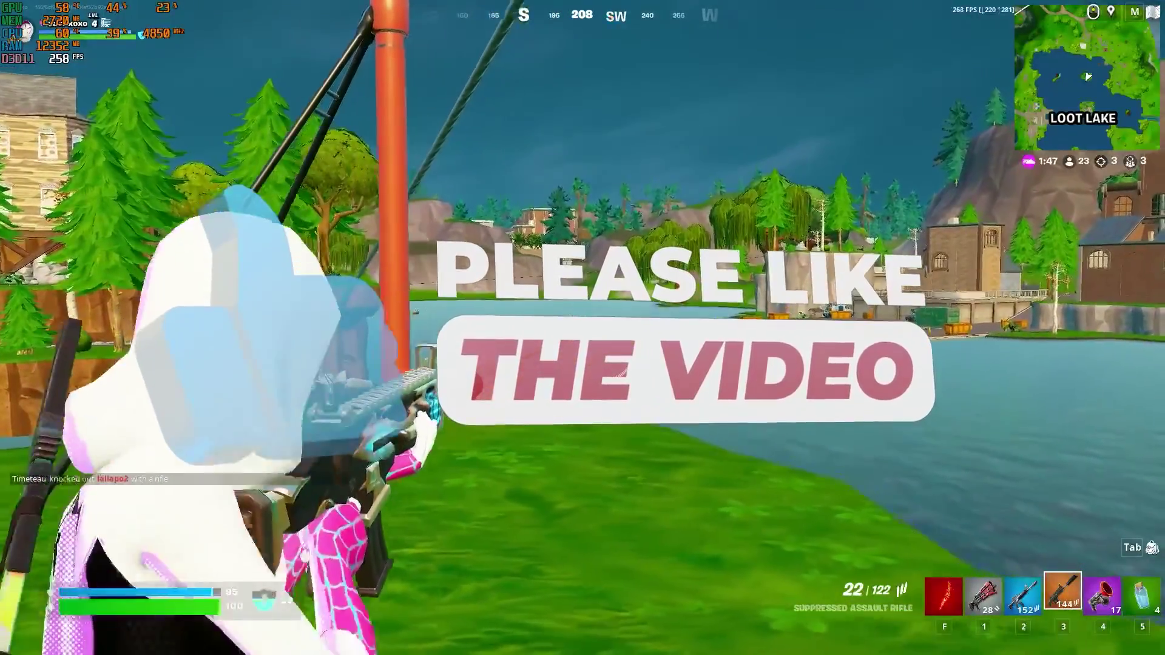
{"action": "left_click", "coordinate": [582, 329]}
{"action": "left_click", "coordinate": [582, 329]}
{"action": "left_click", "coordinate": [582, 328]}
{"action": "left_click", "coordinate": [582, 328]}
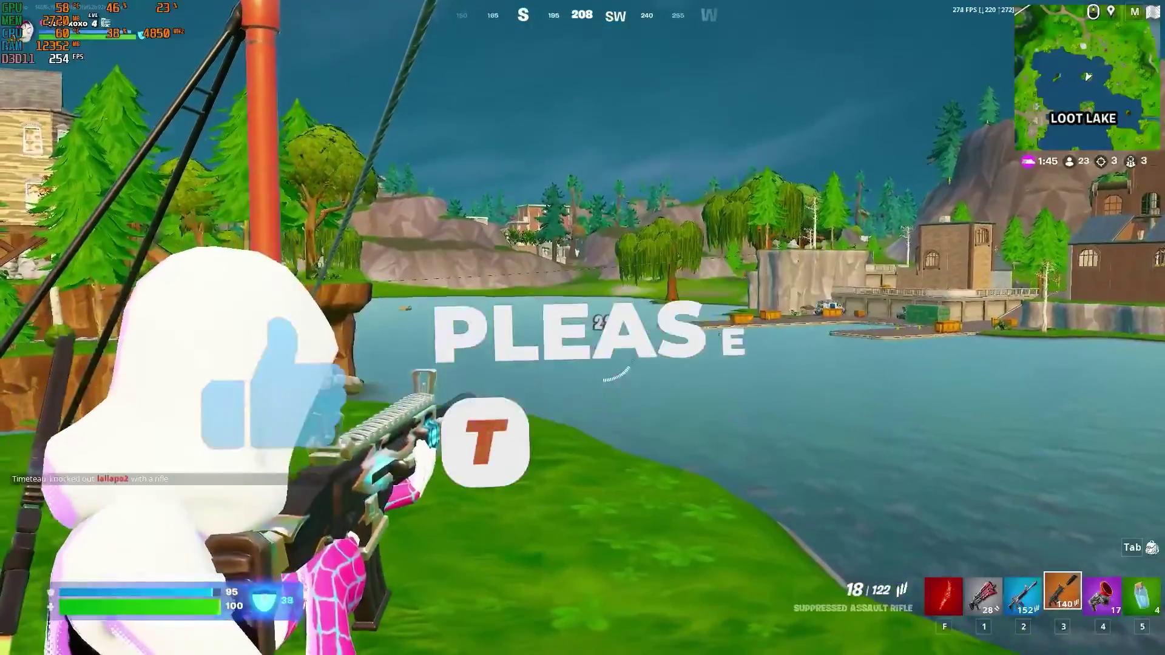
{"action": "left_click", "coordinate": [582, 328]}
{"action": "left_click", "coordinate": [582, 328]}
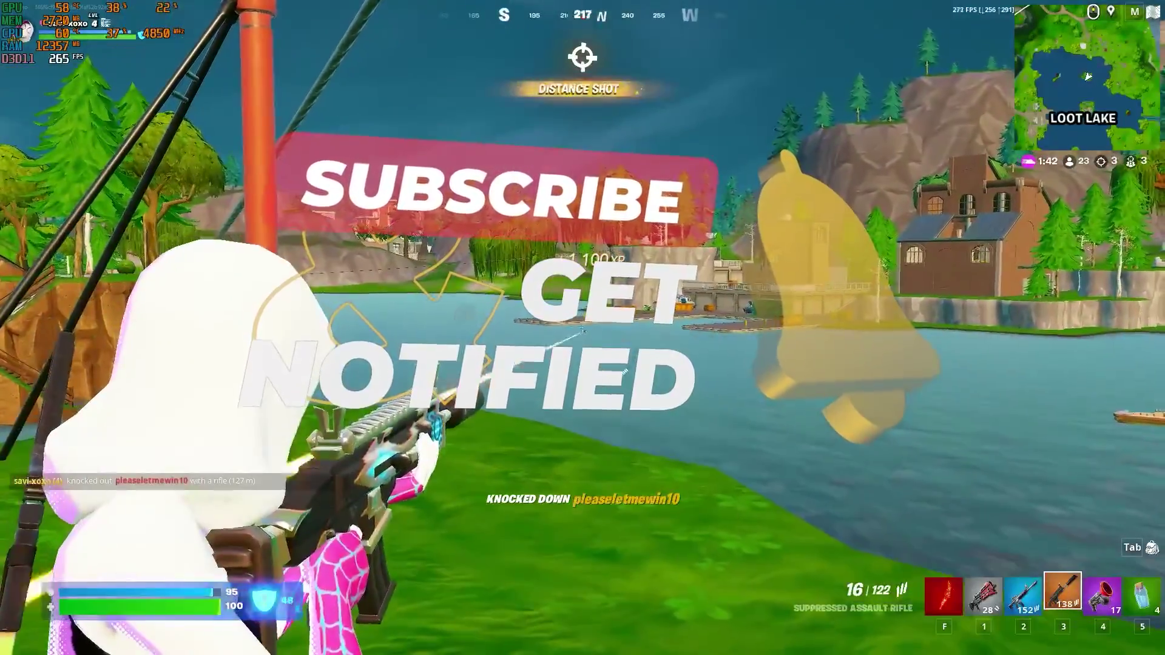
{"action": "left_click", "coordinate": [582, 328]}
{"action": "left_click", "coordinate": [582, 329]}
{"action": "left_click", "coordinate": [582, 328]}
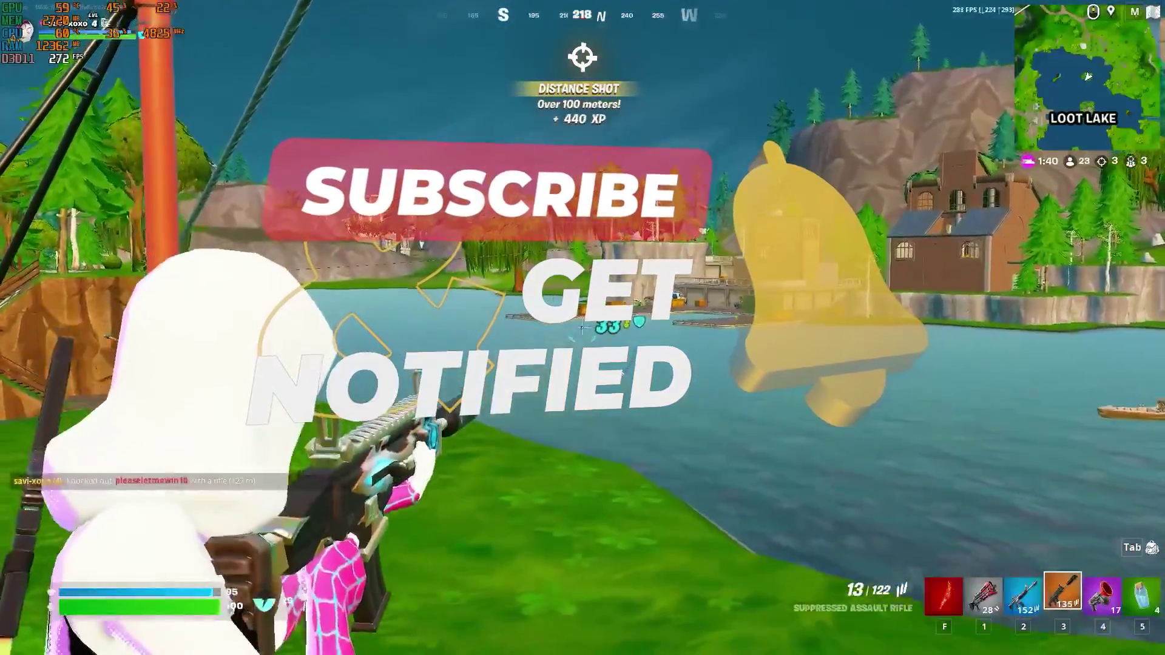
{"action": "left_click", "coordinate": [582, 328]}
{"action": "left_click", "coordinate": [582, 328]}
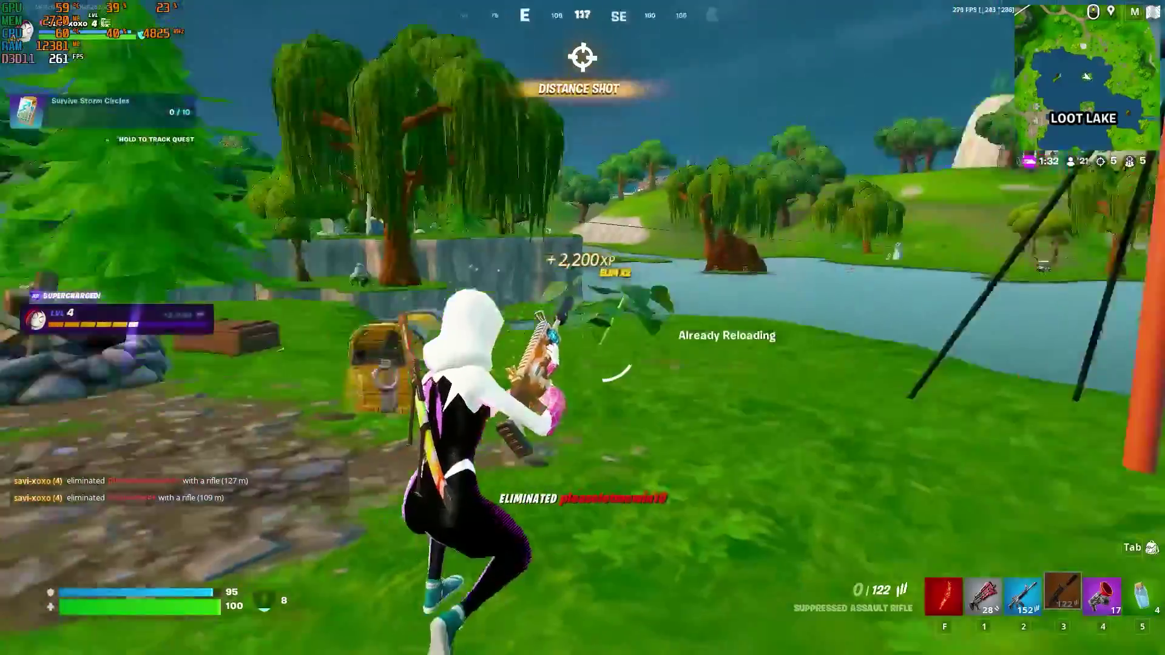
{"action": "key", "text": "f"}
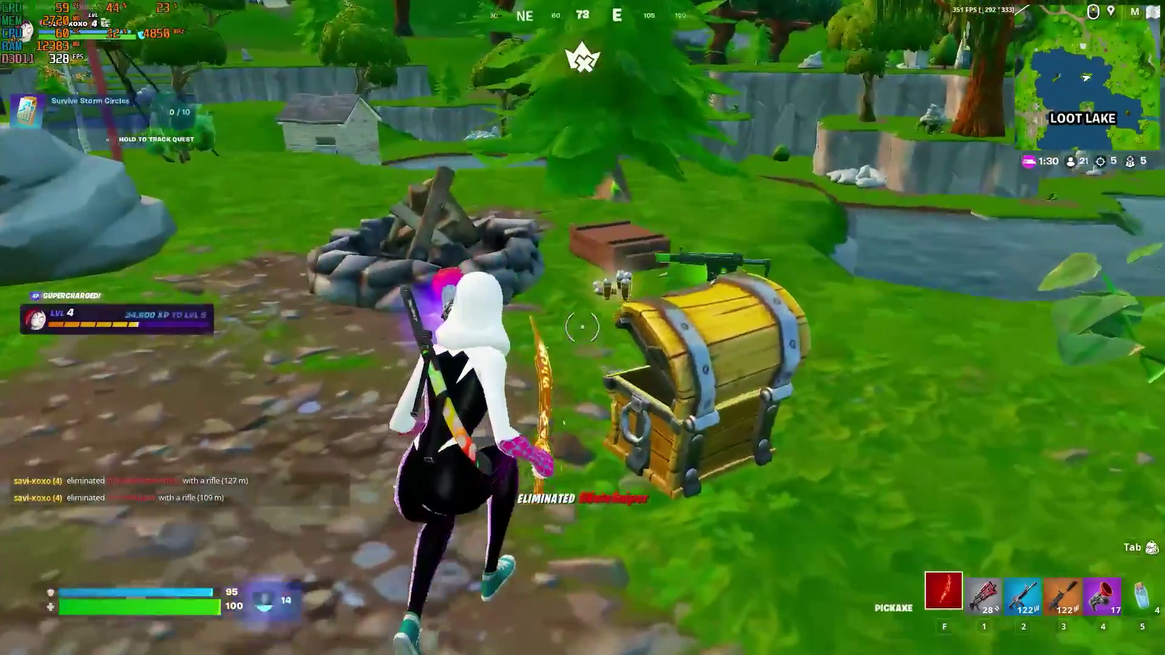
{"action": "key", "text": "e"}
{"action": "key", "text": "2"}
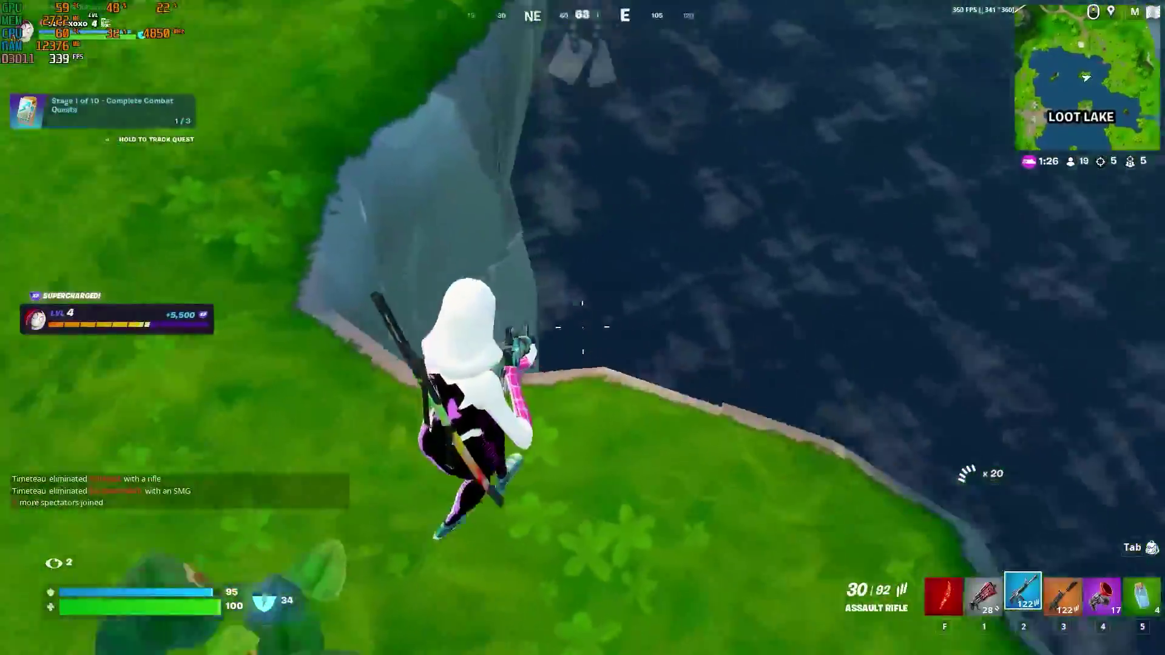
{"action": "key", "text": "1"}
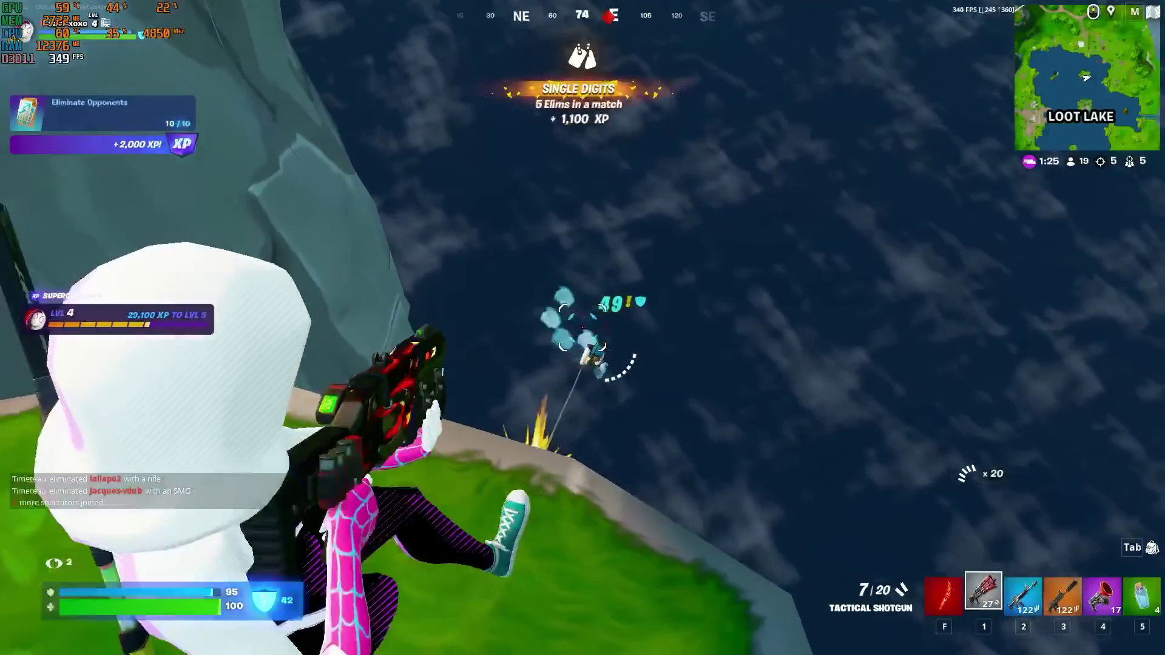
{"action": "left_click", "coordinate": [582, 327]}
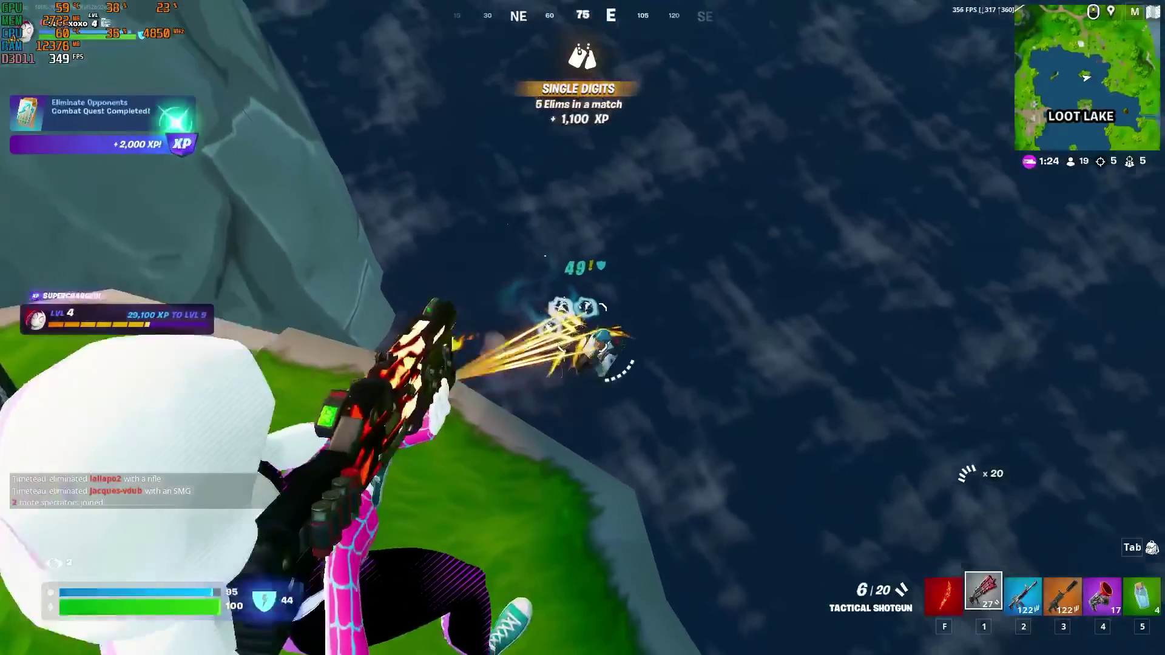